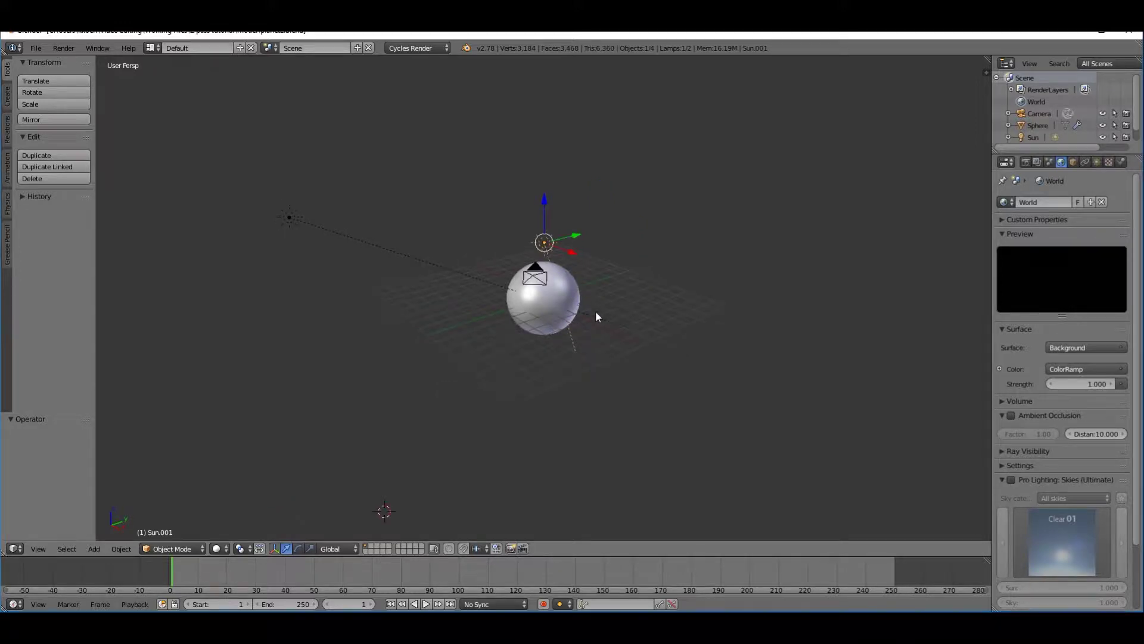
# Preview the sphere's shattering animation up close, then stop back at frame 1
pyautogui.scroll(3, 595, 310)
pyautogui.moveTo(595, 311); pyautogui.dragTo(570, 317, button='middle')
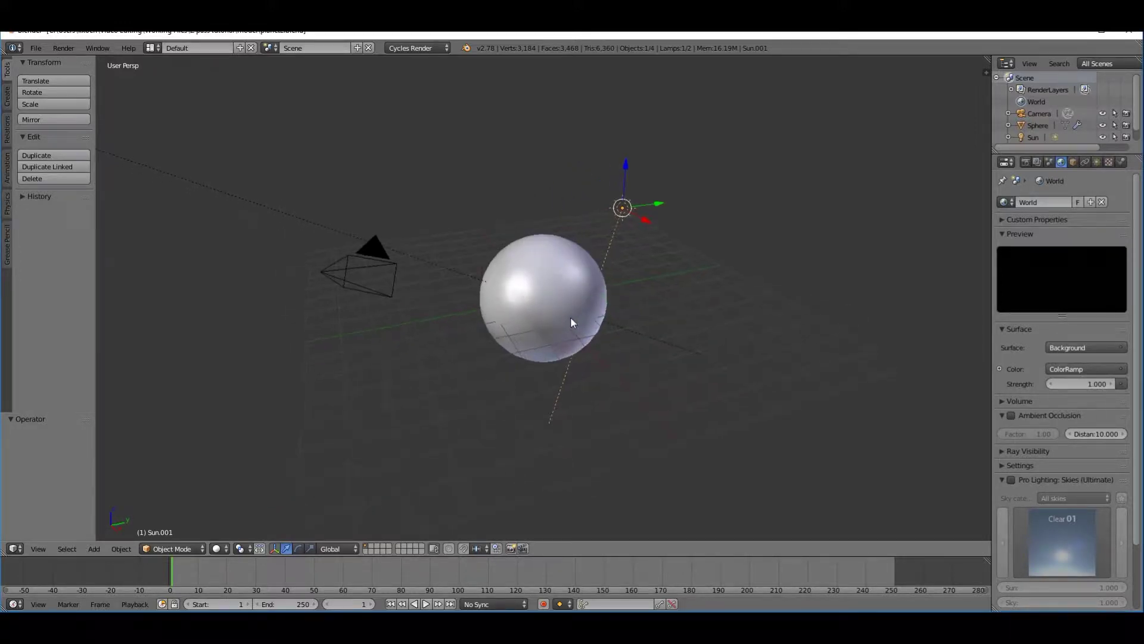
pyautogui.hotkey('alt', 'a')
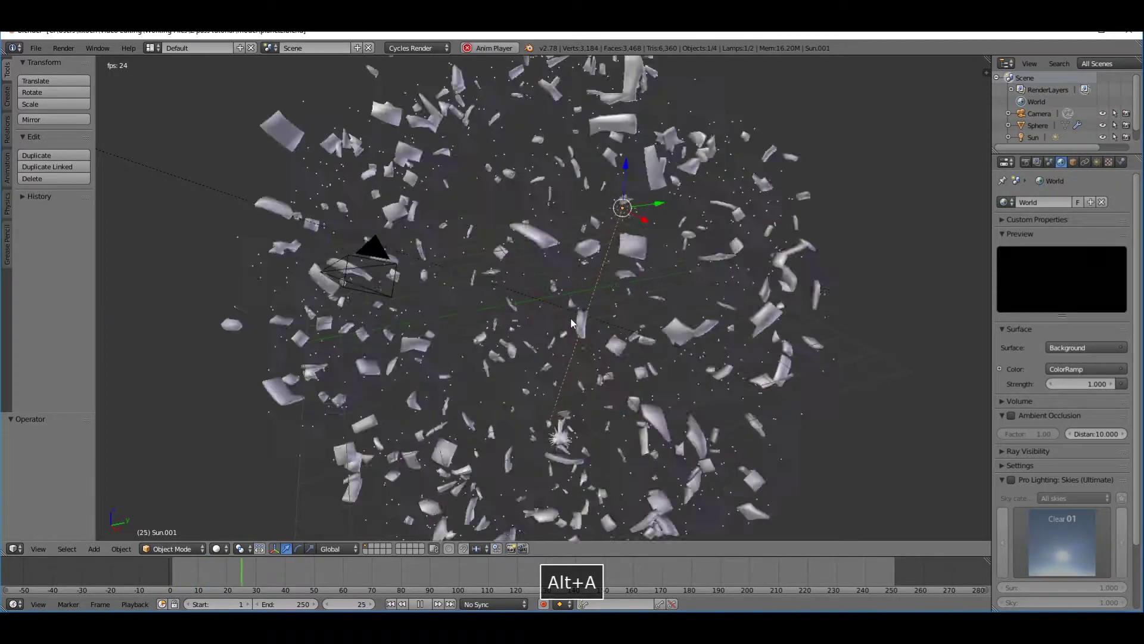
pyautogui.press('Escape')
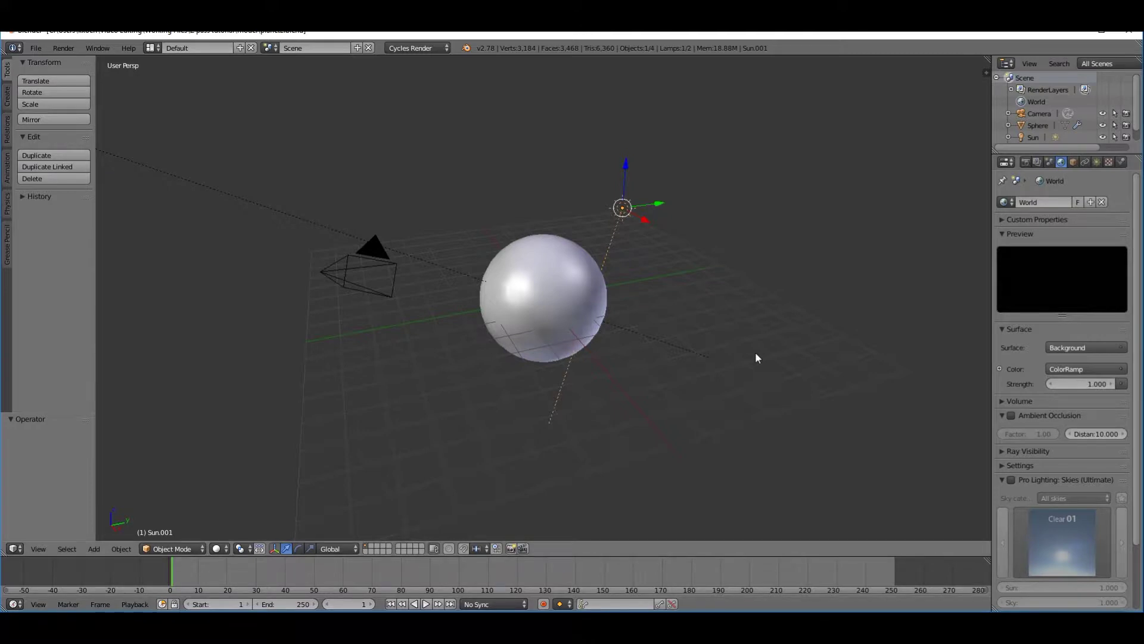
# Select the camera and enable Limits display in its Camera data properties
pyautogui.rightClick(377, 266)
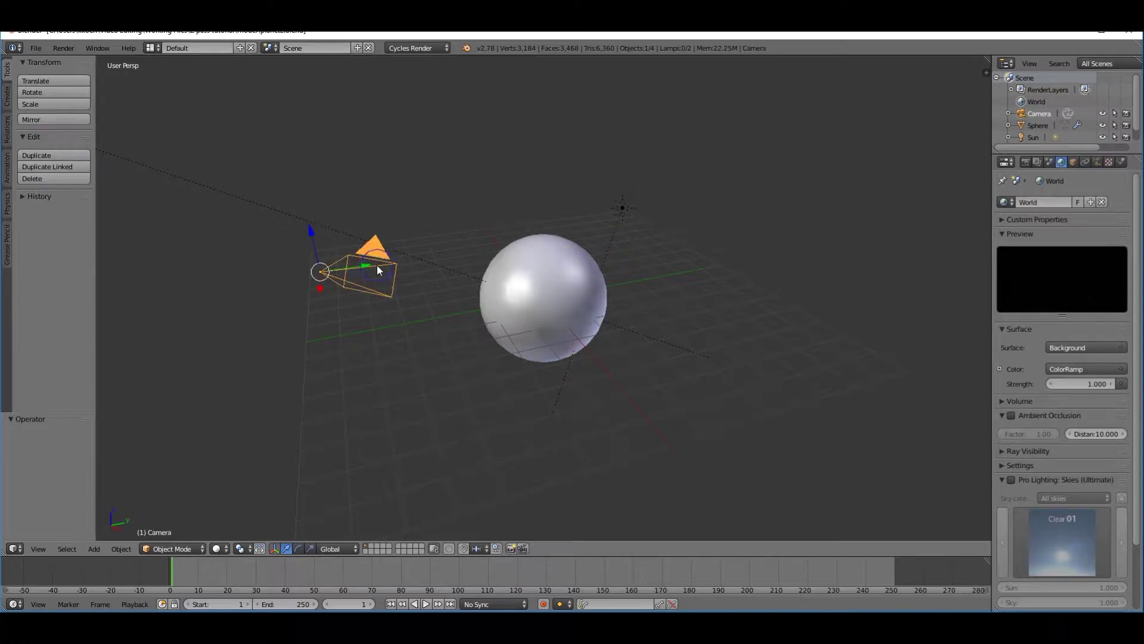
pyautogui.click(1098, 162)
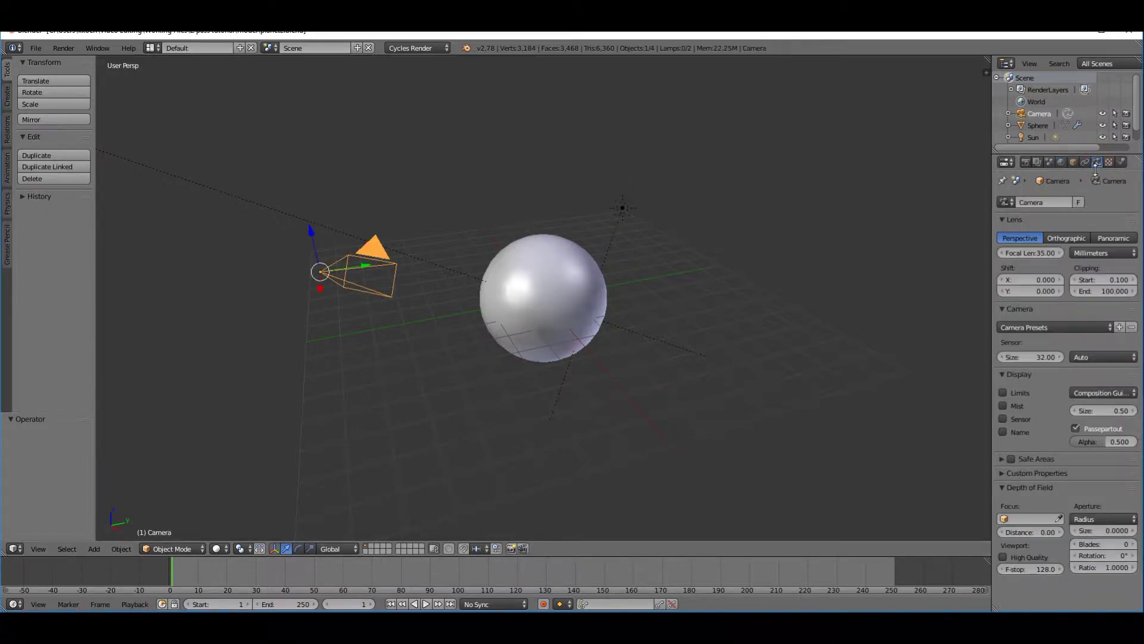
pyautogui.click(1004, 393)
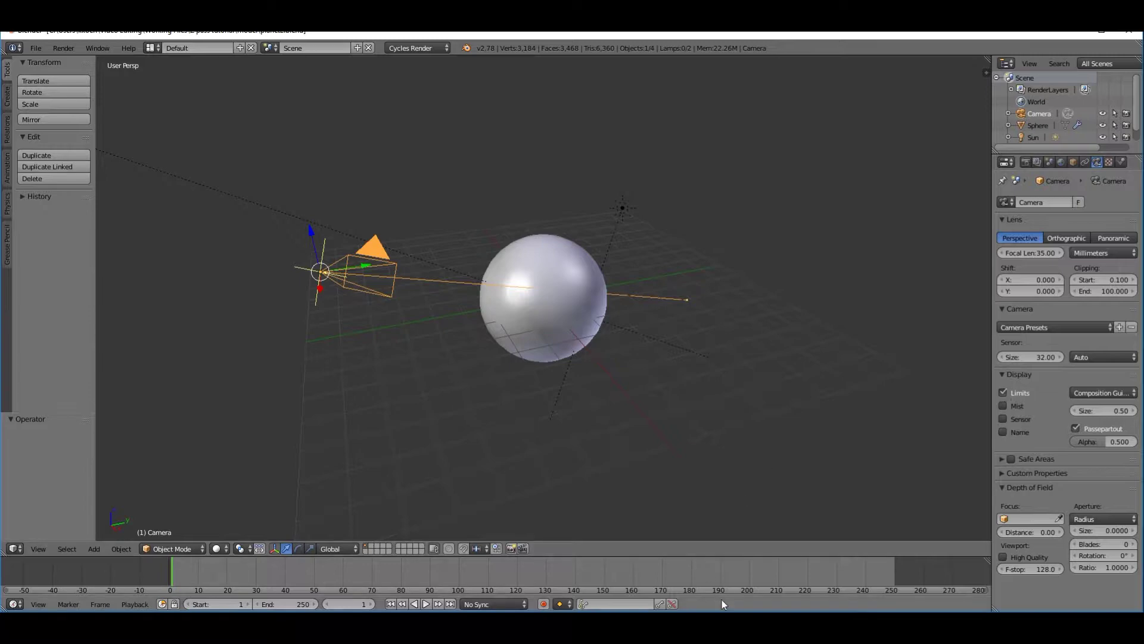
# Play the shattering animation in bursts and switch to top view to watch the debris spread
pyautogui.hotkey('alt', 'a')
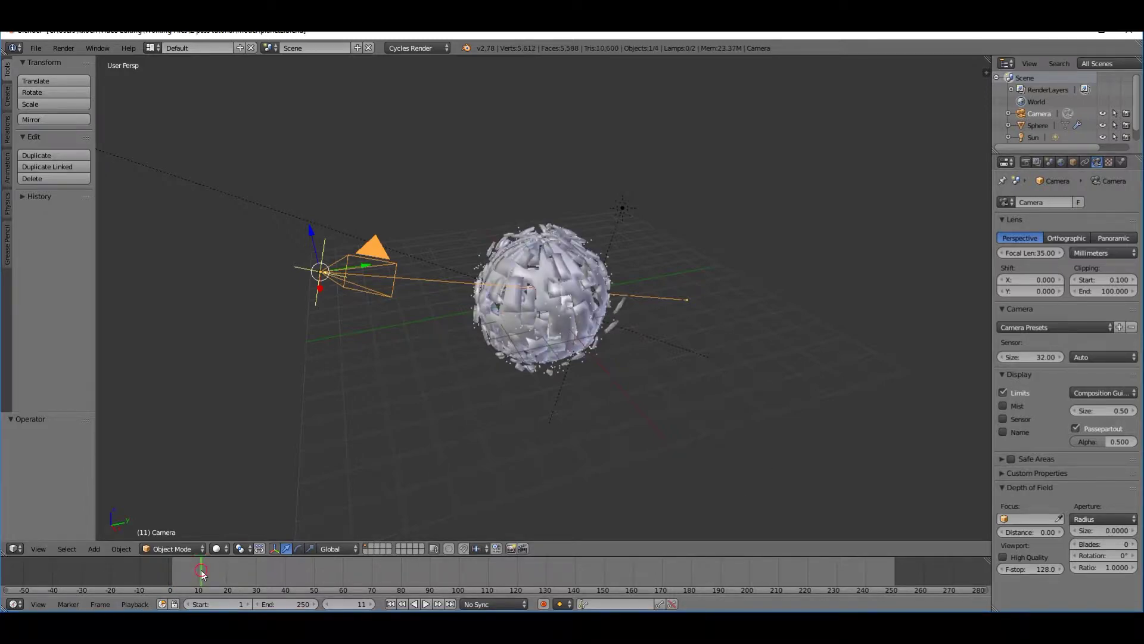
pyautogui.hotkey('alt', 'a')
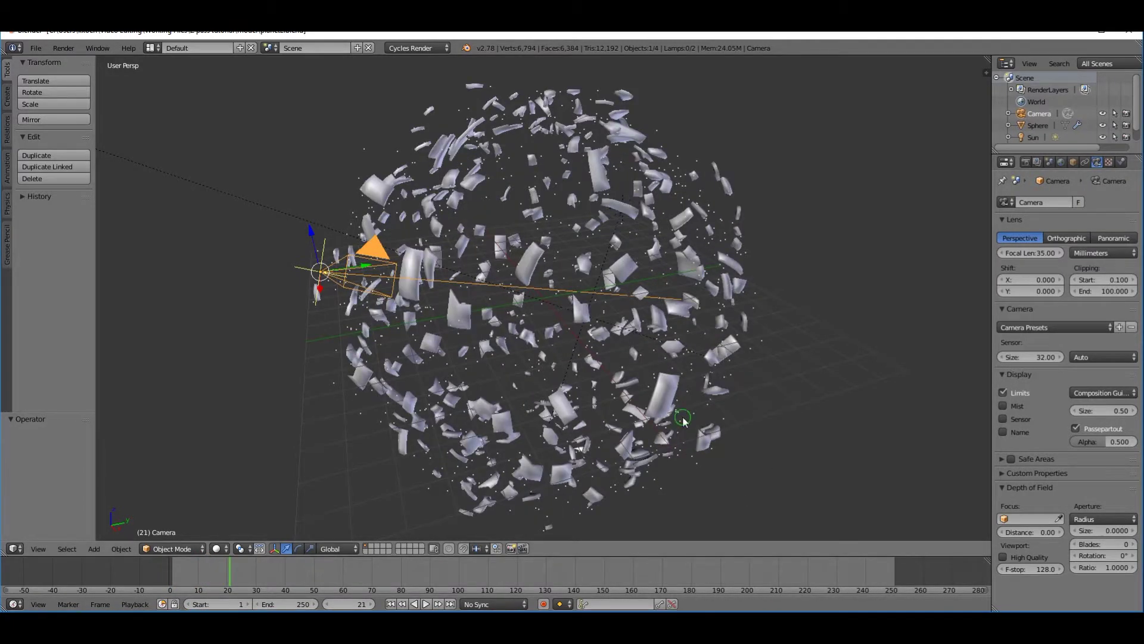
pyautogui.scroll(2, 633, 415)
pyautogui.scroll(-3, 633, 415)
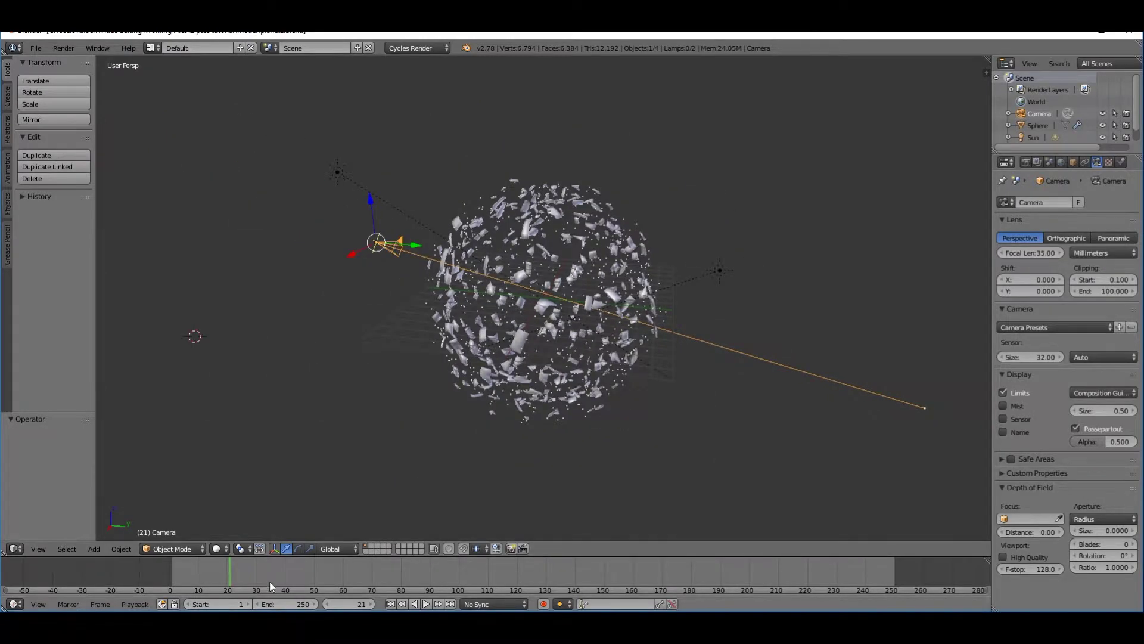
pyautogui.hotkey('alt', 'a')
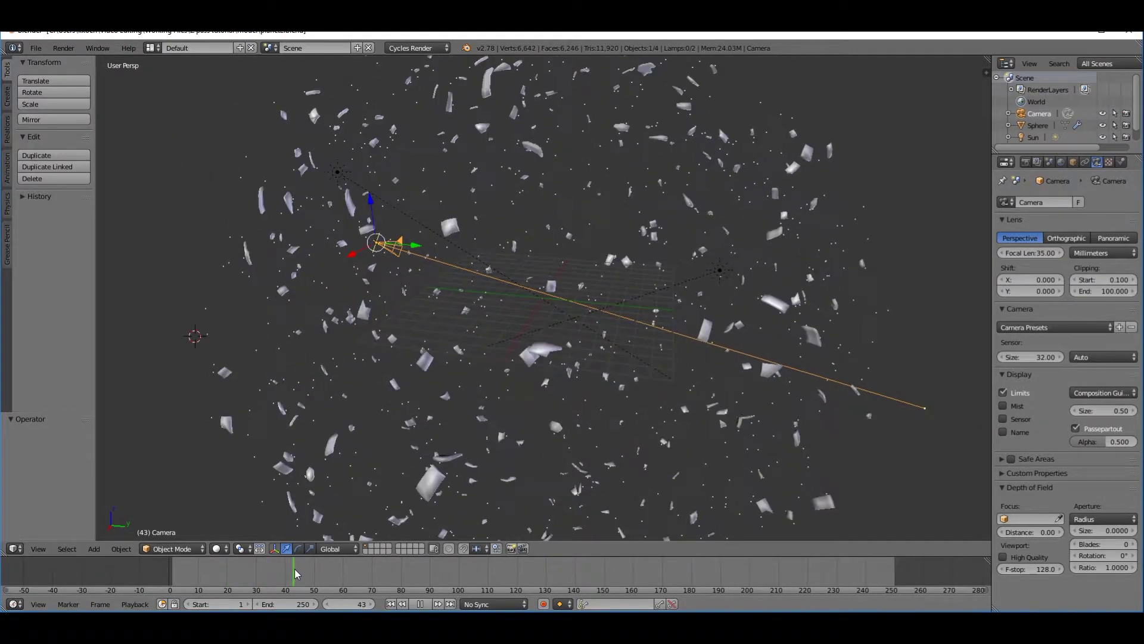
pyautogui.hotkey('alt', 'a')
pyautogui.scroll(-5, 814, 395)
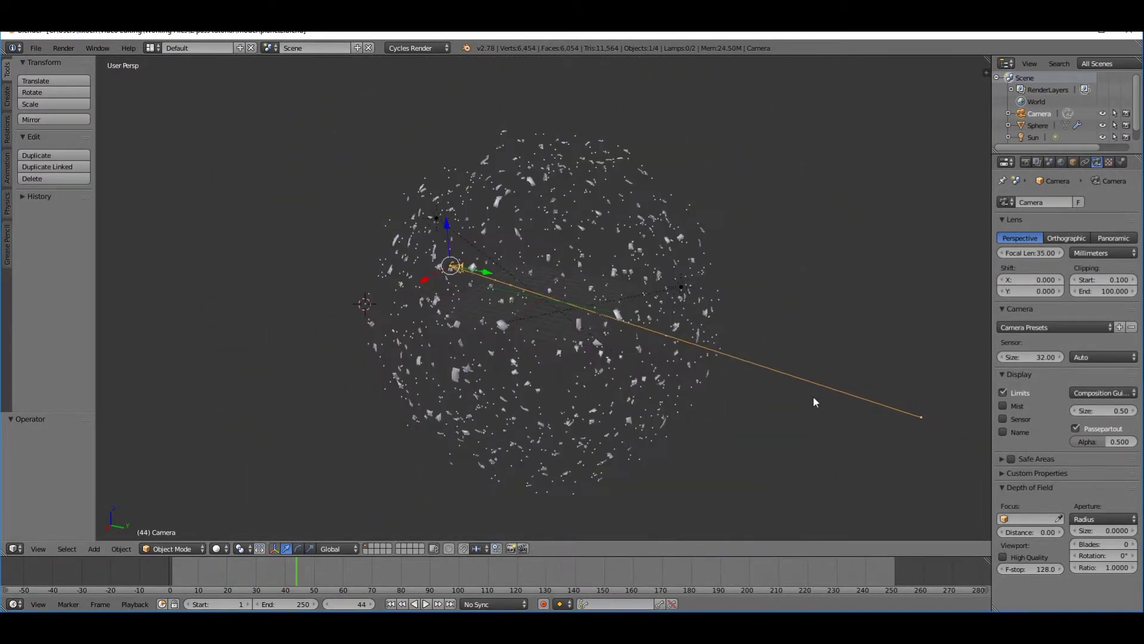
pyautogui.moveTo(807, 407); pyautogui.dragTo(773, 438, button='middle')
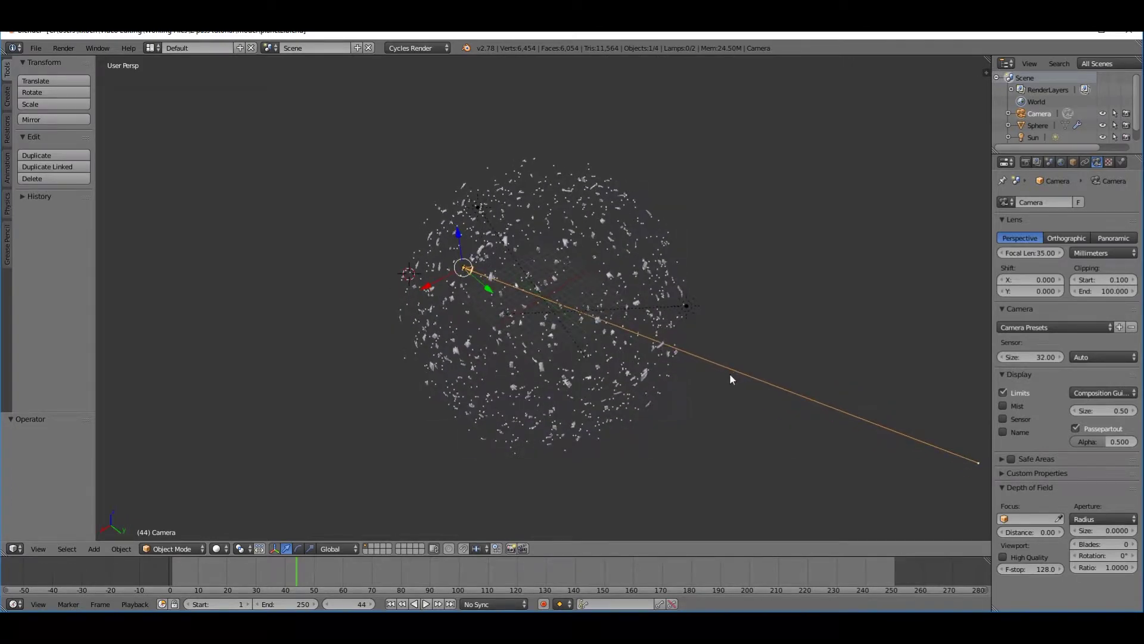
pyautogui.press('KP_7')
pyautogui.scroll(-3, 691, 385)
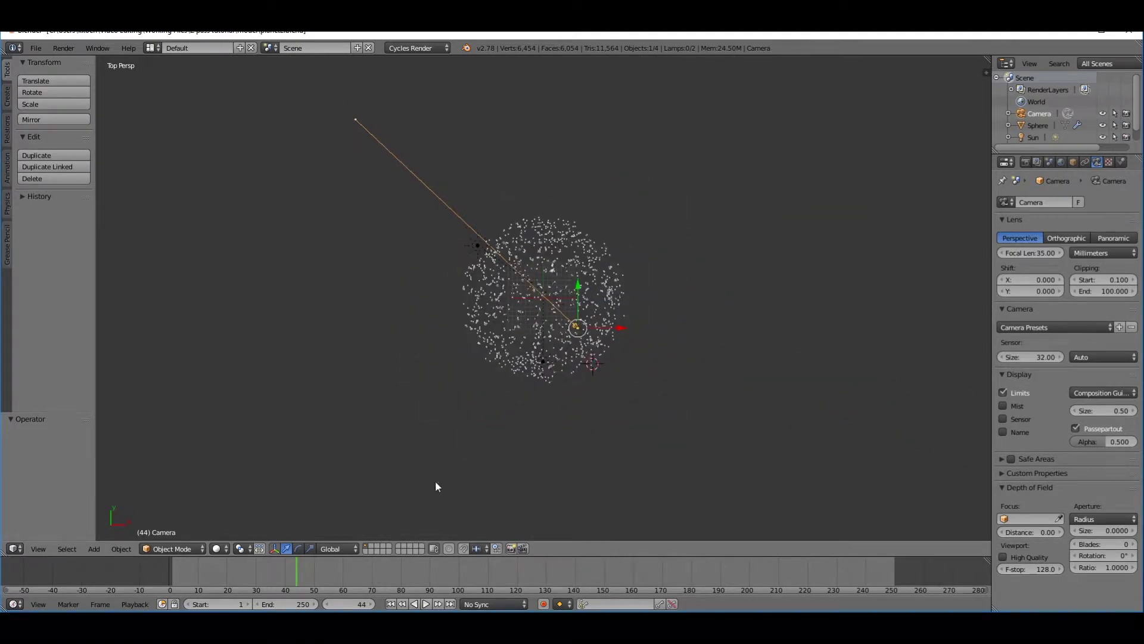
pyautogui.hotkey('alt', 'a')
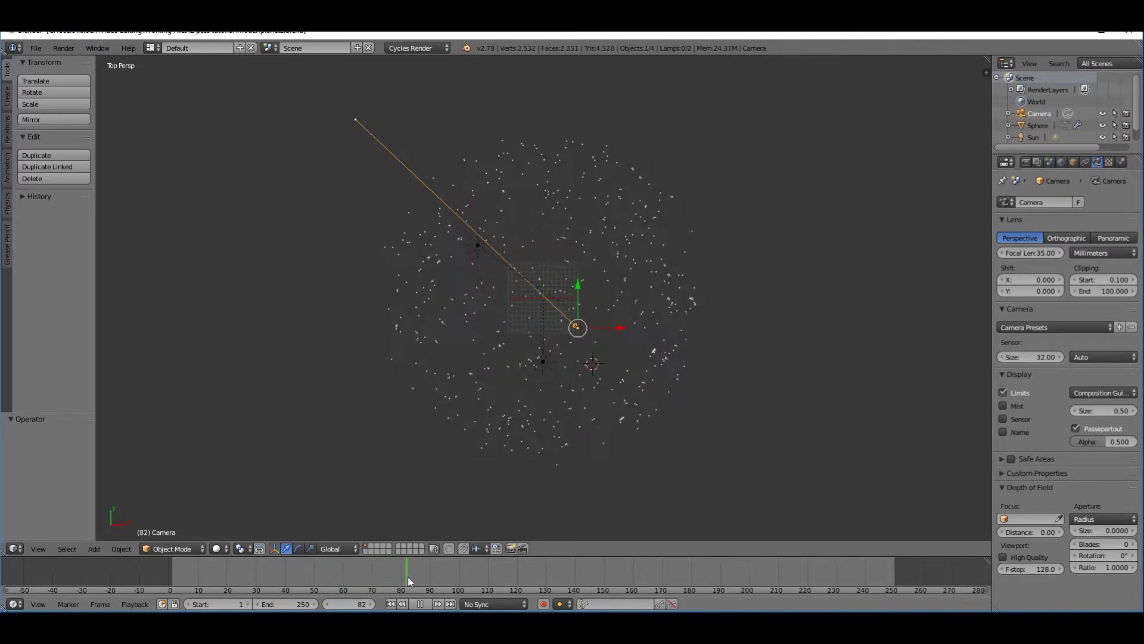
pyautogui.hotkey('alt', 'a')
# At frame 77, set the camera's Clipping End to 58.300
pyautogui.click(393, 578)
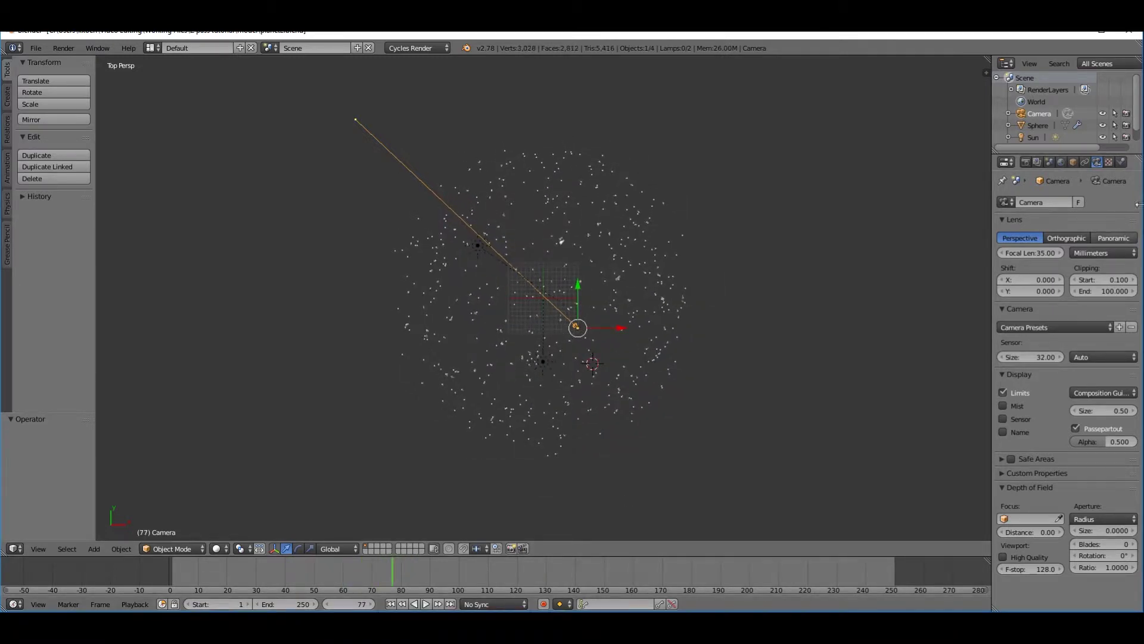
pyautogui.moveTo(1117, 292); pyautogui.dragTo(1100, 292)
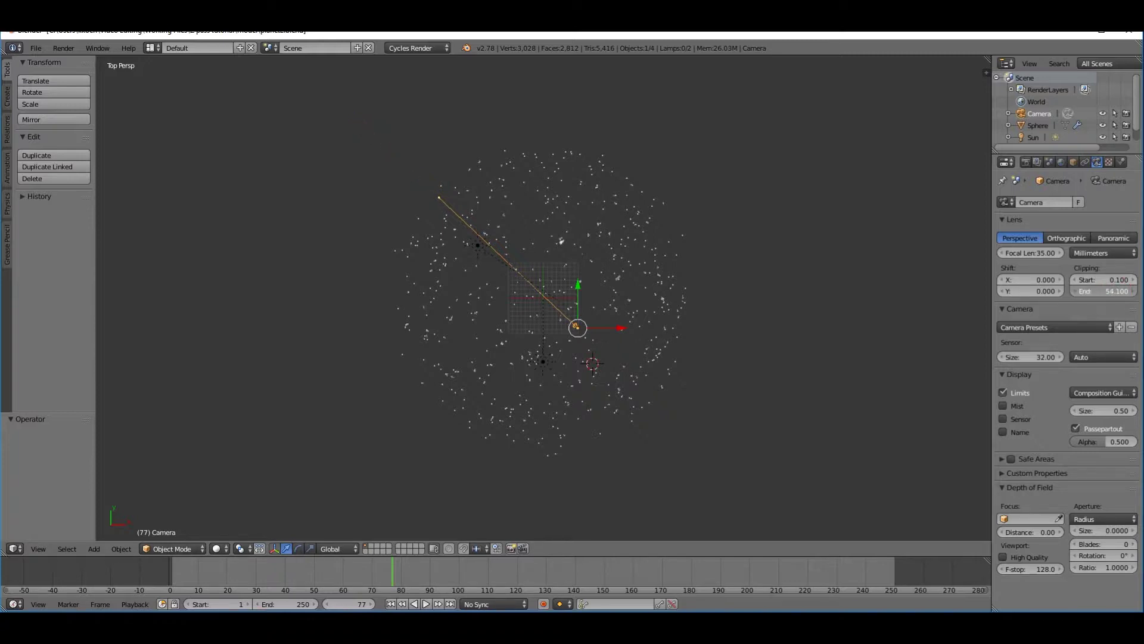
pyautogui.moveTo(1100, 292); pyautogui.dragTo(1114, 293)
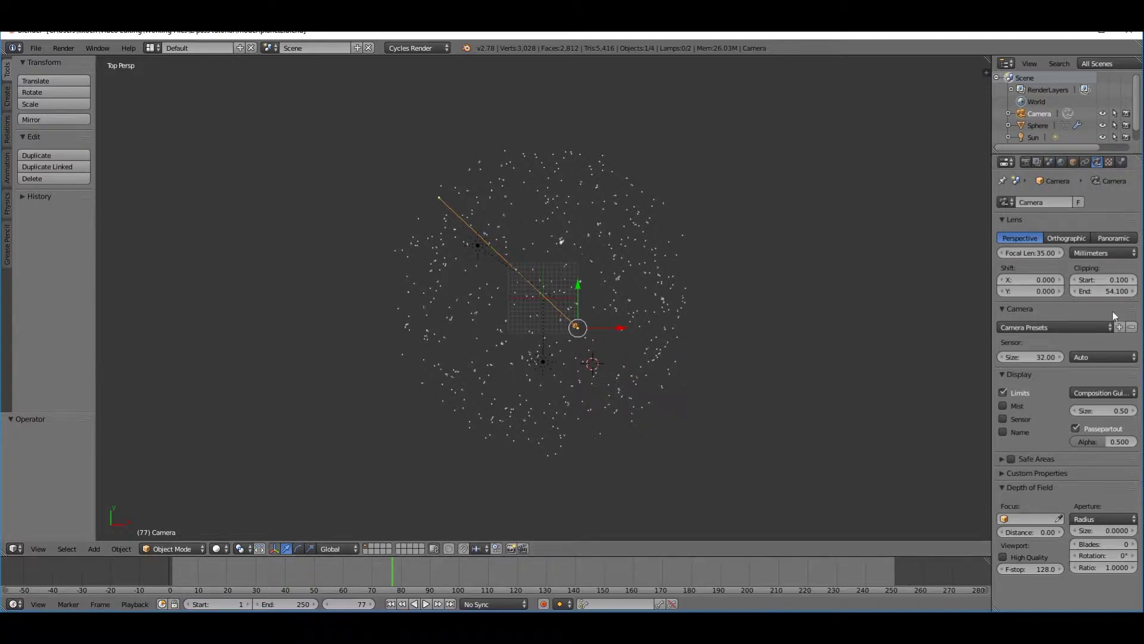
pyautogui.moveTo(1116, 292); pyautogui.dragTo(1117, 292)
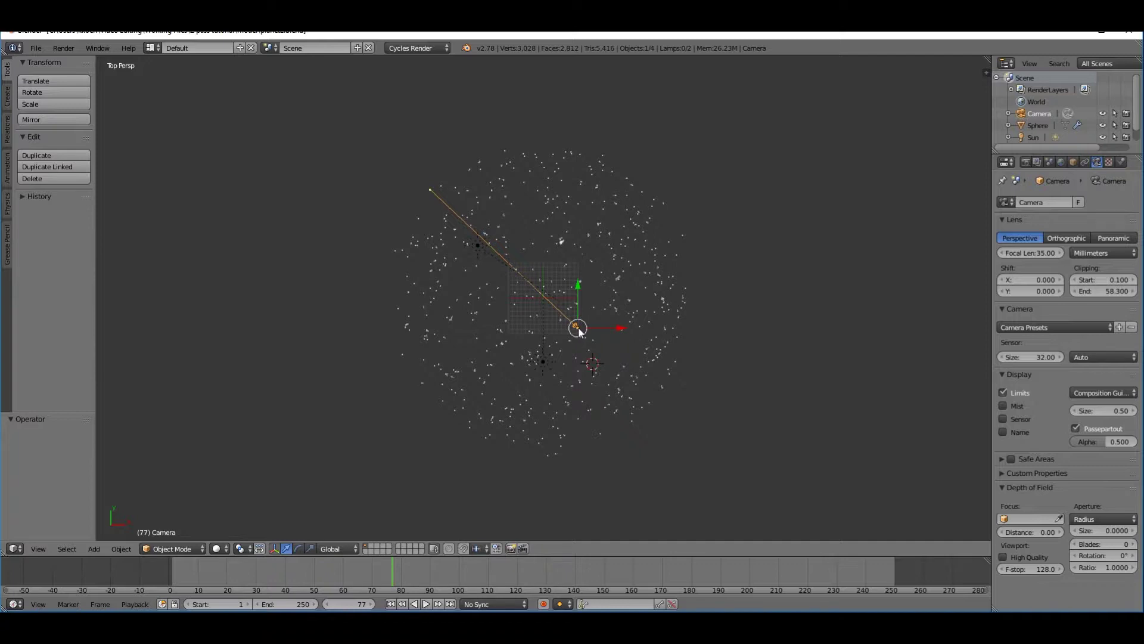
# Zoom the top view in until the debris and clipping line fill the viewport
pyautogui.scroll(4, 579, 332)
pyautogui.scroll(1, 621, 364)
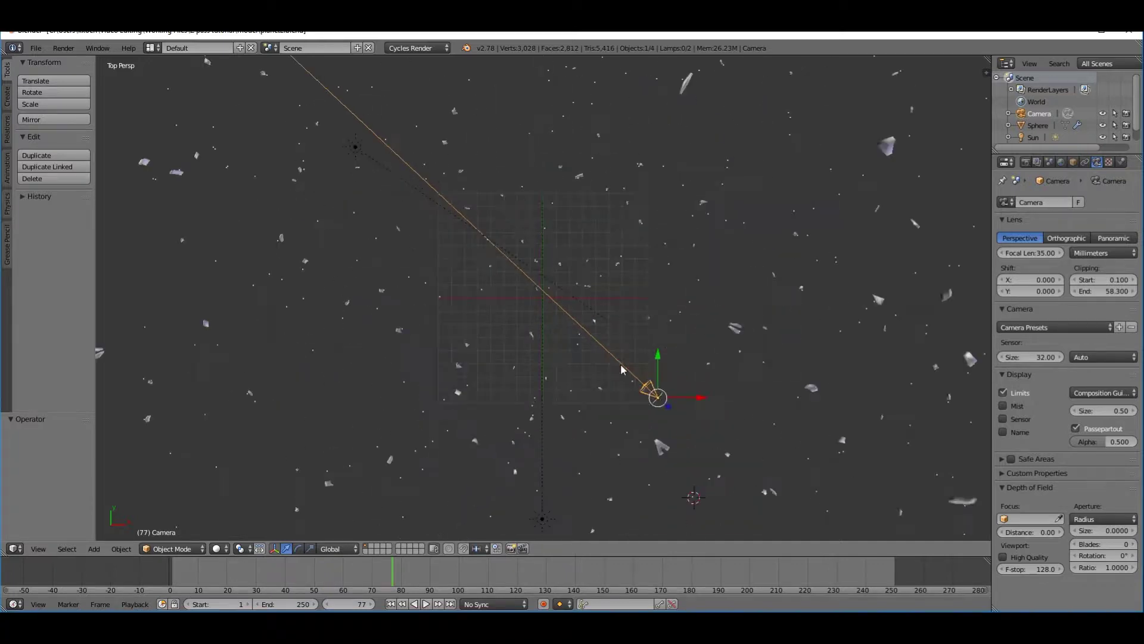
pyautogui.scroll(1, 655, 393)
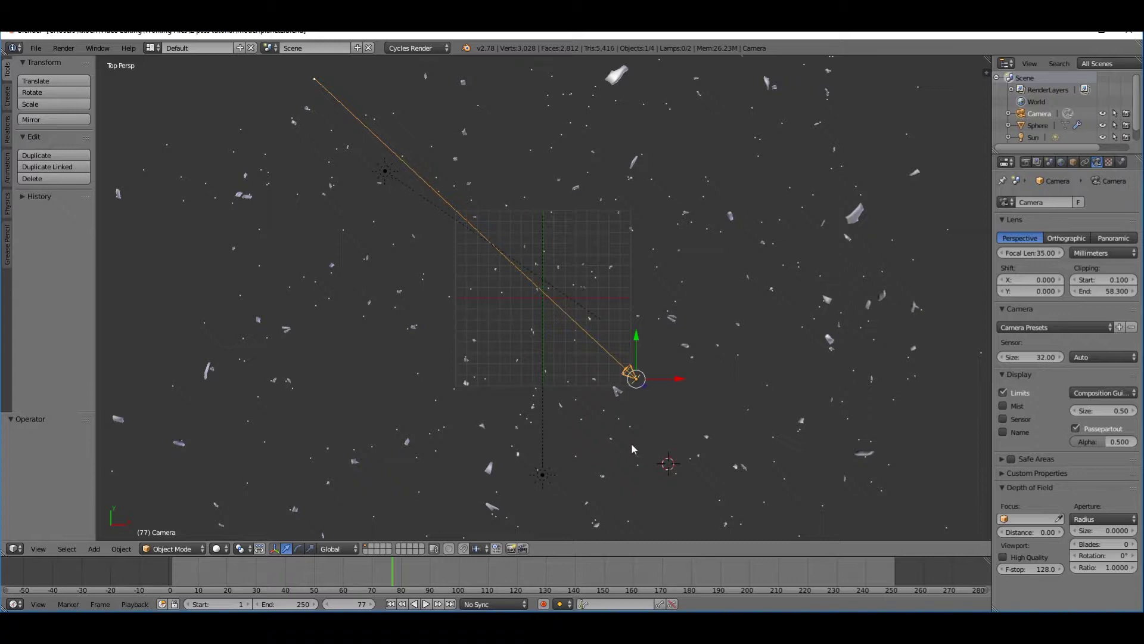
# Split the viewport and make the right half a Compositing node editor with Use Nodes on
pyautogui.rightClick(710, 556)
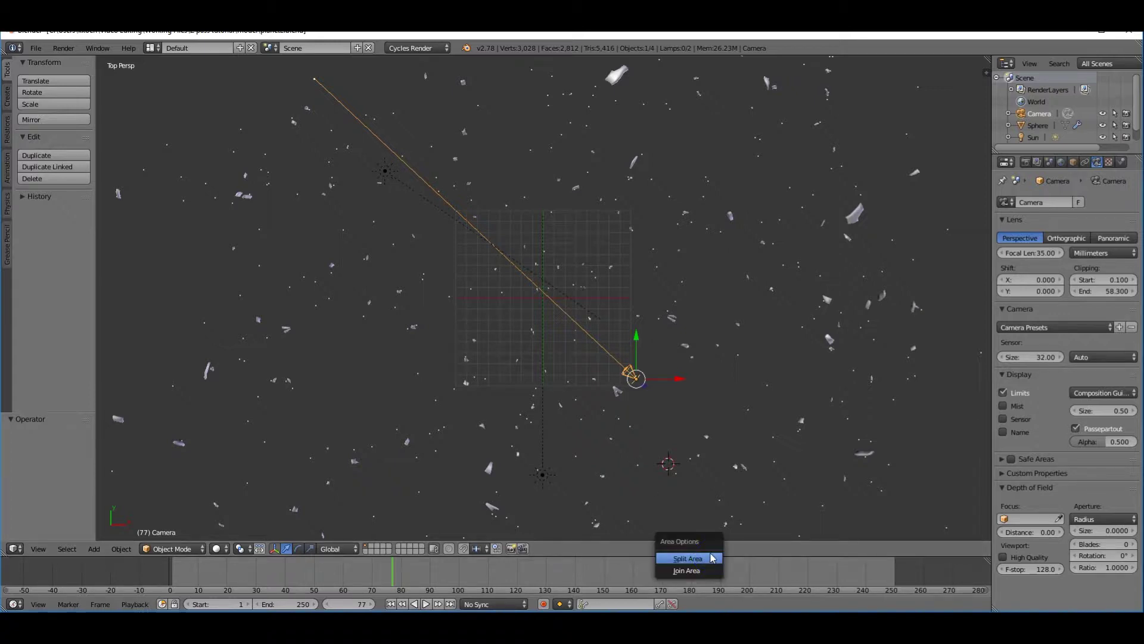
pyautogui.click(711, 553)
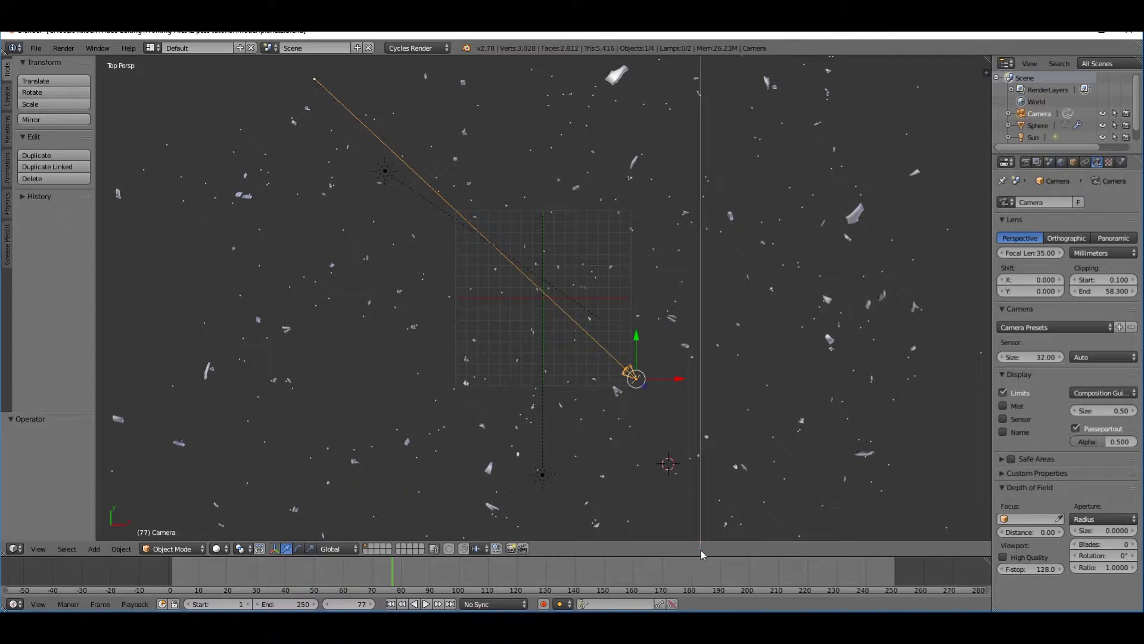
pyautogui.click(455, 434)
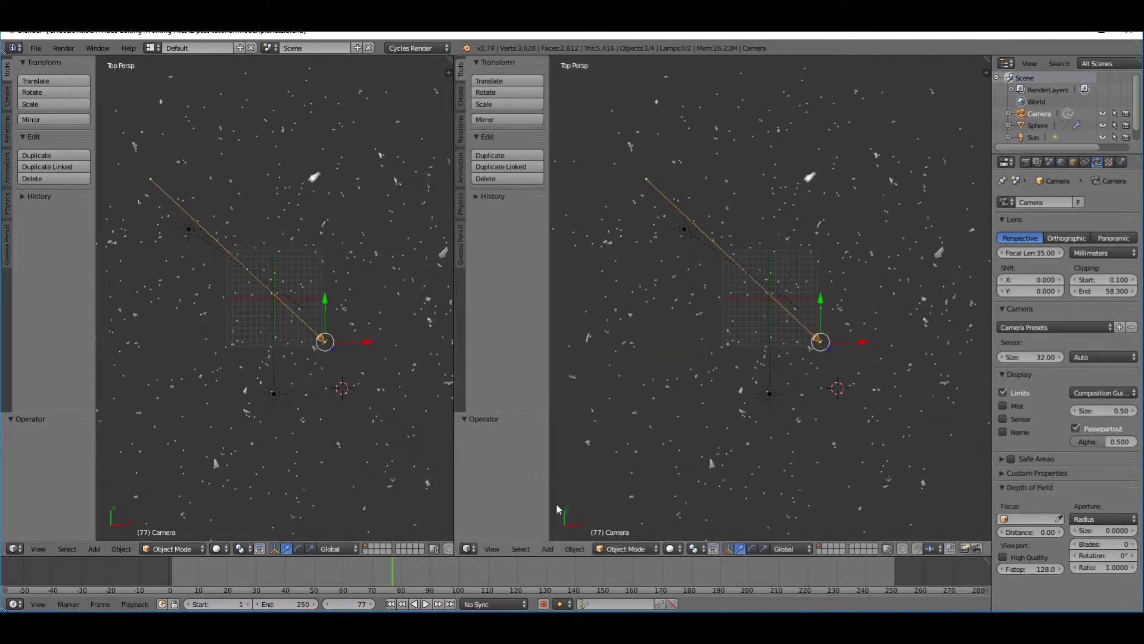
pyautogui.click(470, 548)
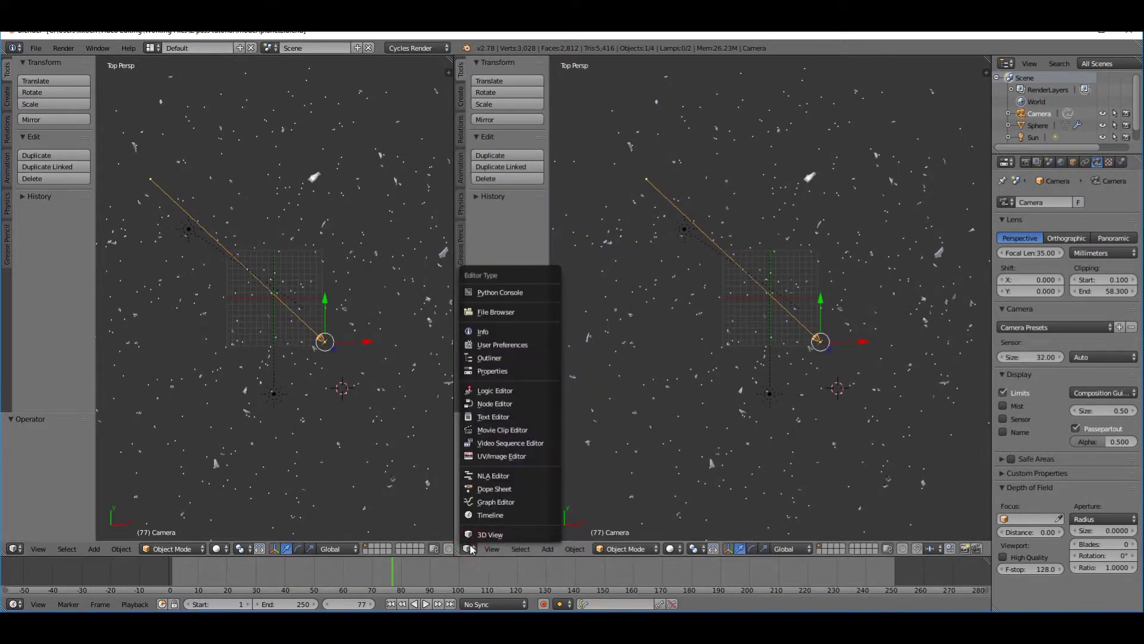
pyautogui.click(502, 404)
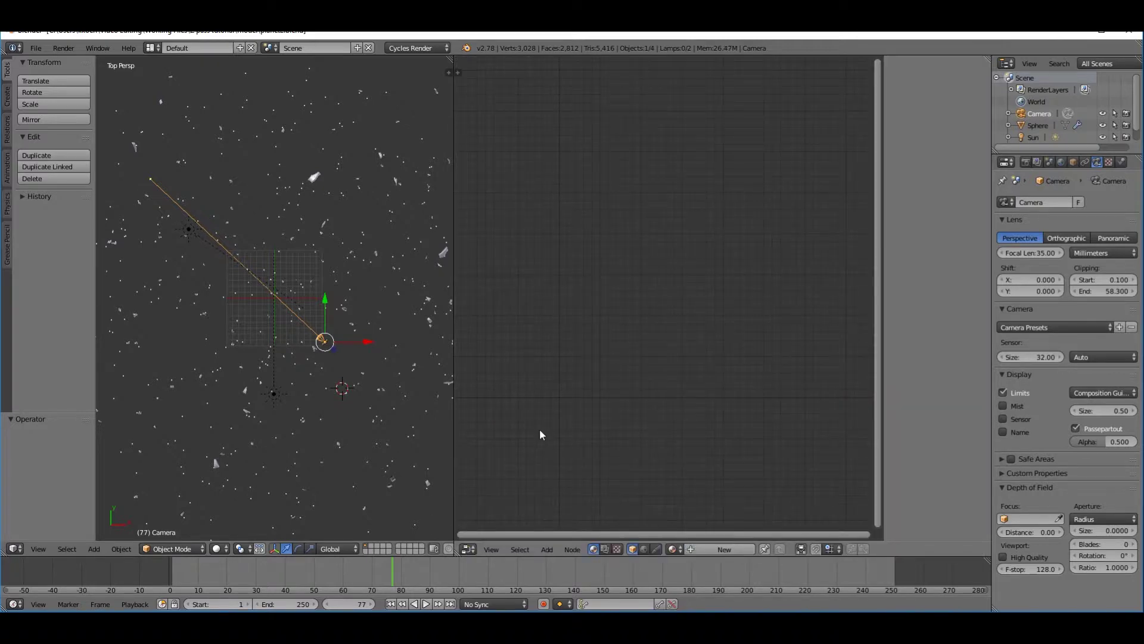
pyautogui.click(605, 549)
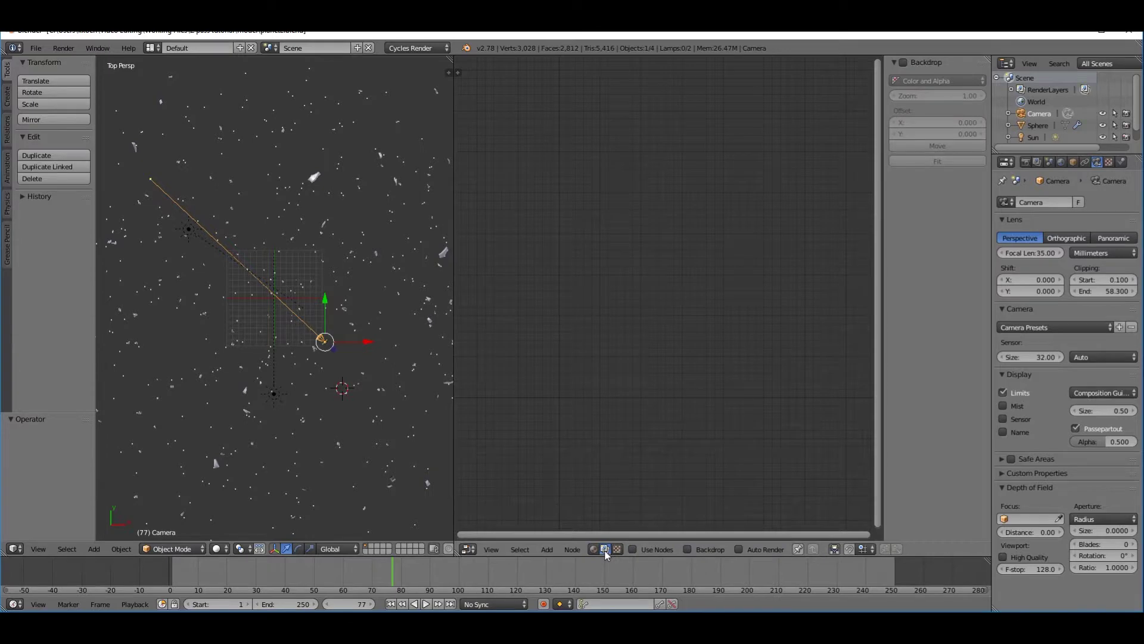
pyautogui.click(632, 549)
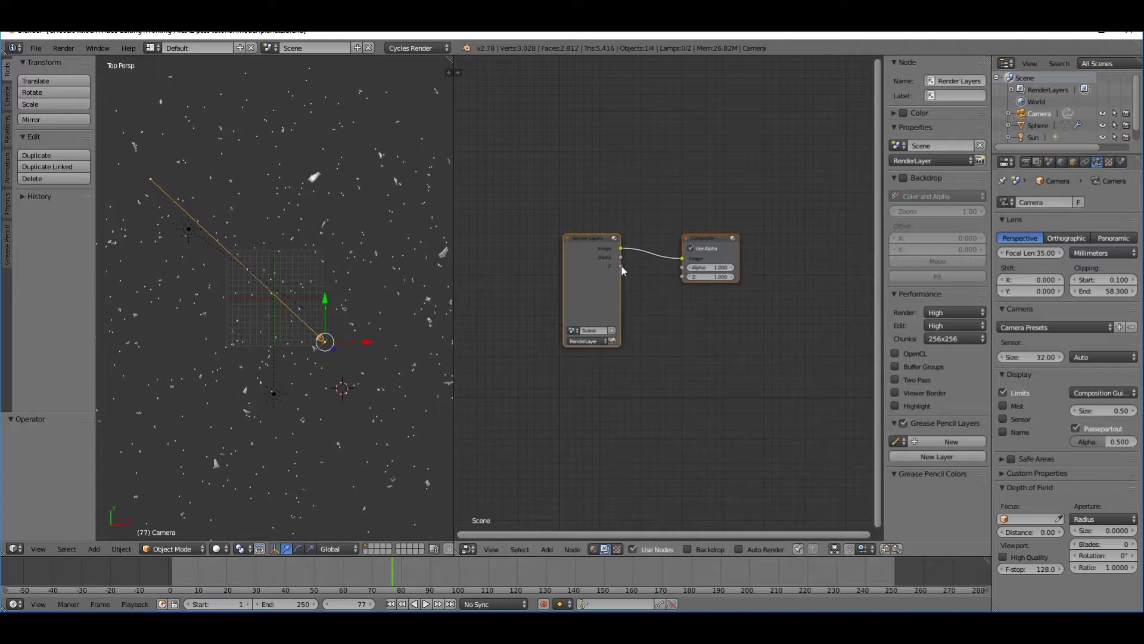
# Wire Render Layers' Z output into Composite's Image and render frame 77
pyautogui.moveTo(621, 266); pyautogui.dragTo(683, 259)
pyautogui.moveTo(456, 325); pyautogui.dragTo(676, 333)
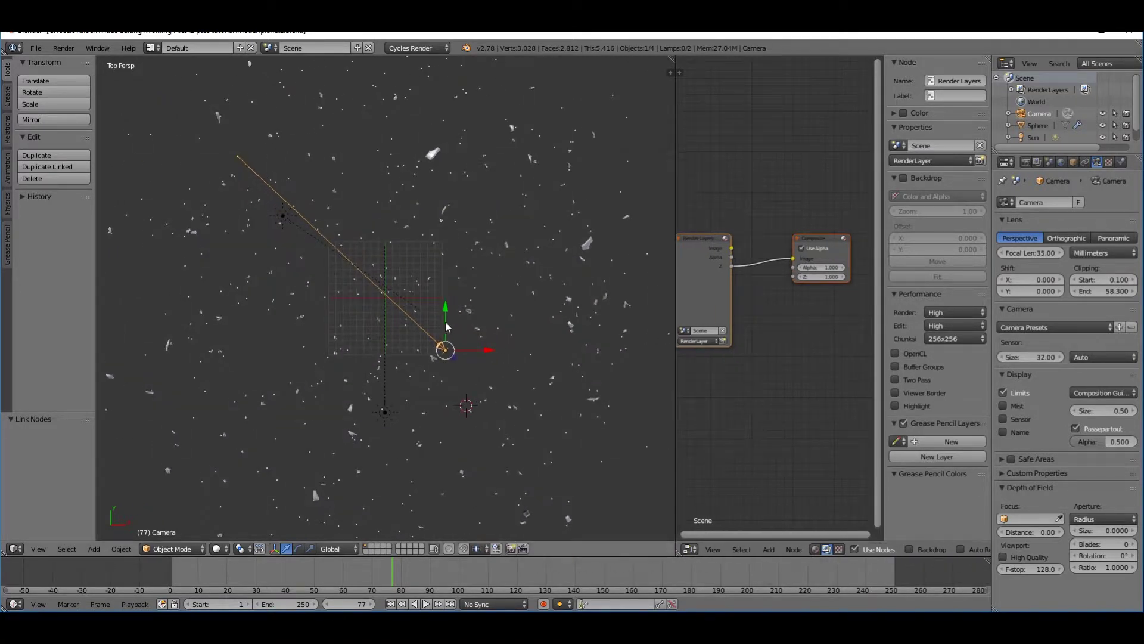
pyautogui.press('F12')
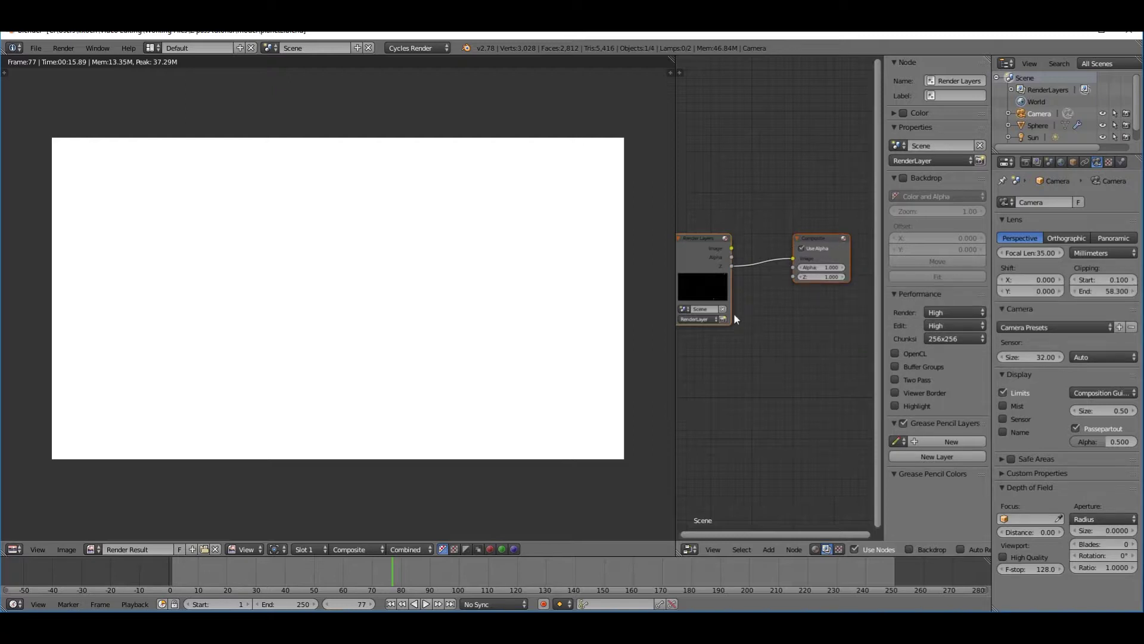
pyautogui.moveTo(675, 357); pyautogui.dragTo(386, 332)
# Add a Vector > Map Range node beside Composite and wire Render Layers' Z into its Value
pyautogui.scroll(1, 145, 268)
pyautogui.scroll(-3, 147, 273)
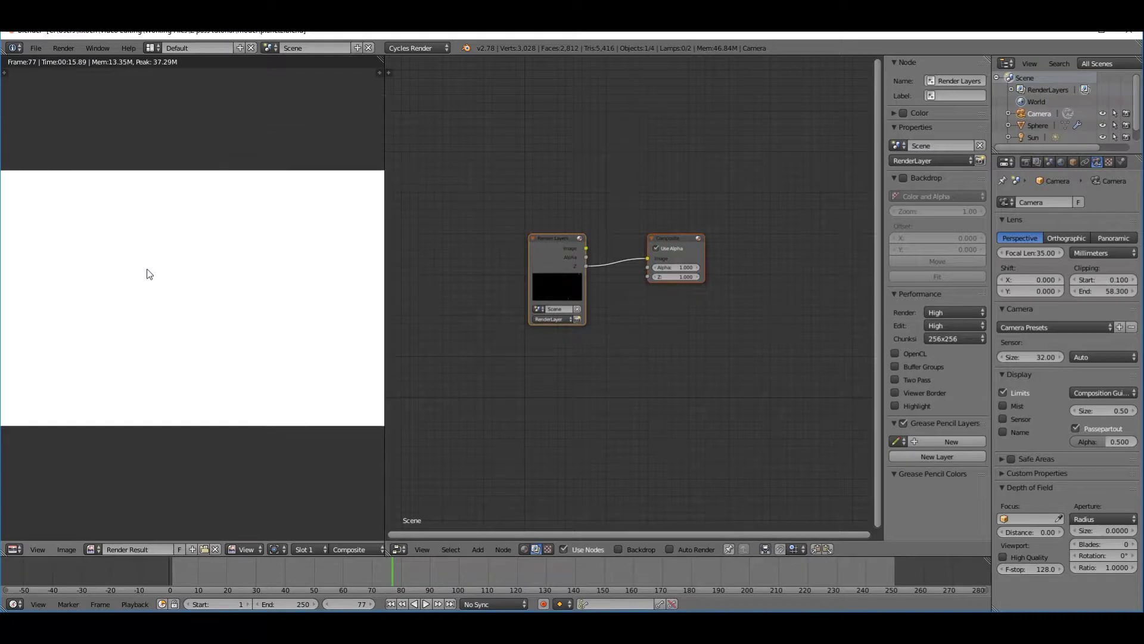
pyautogui.hotkey('shift', 'a')
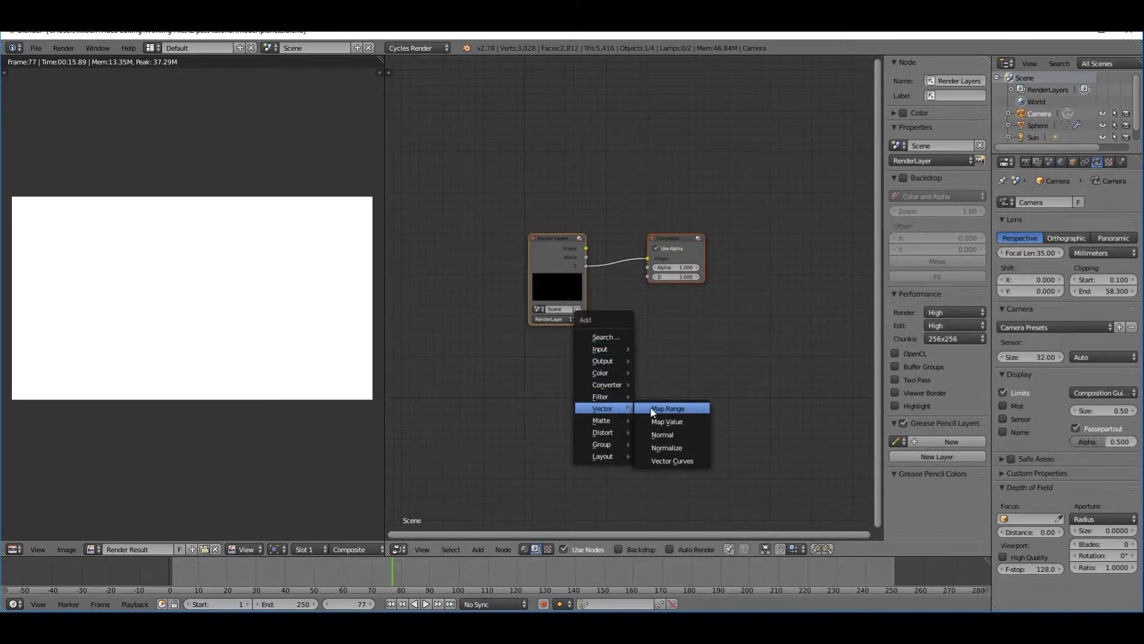
pyautogui.click(653, 410)
pyautogui.click(646, 296)
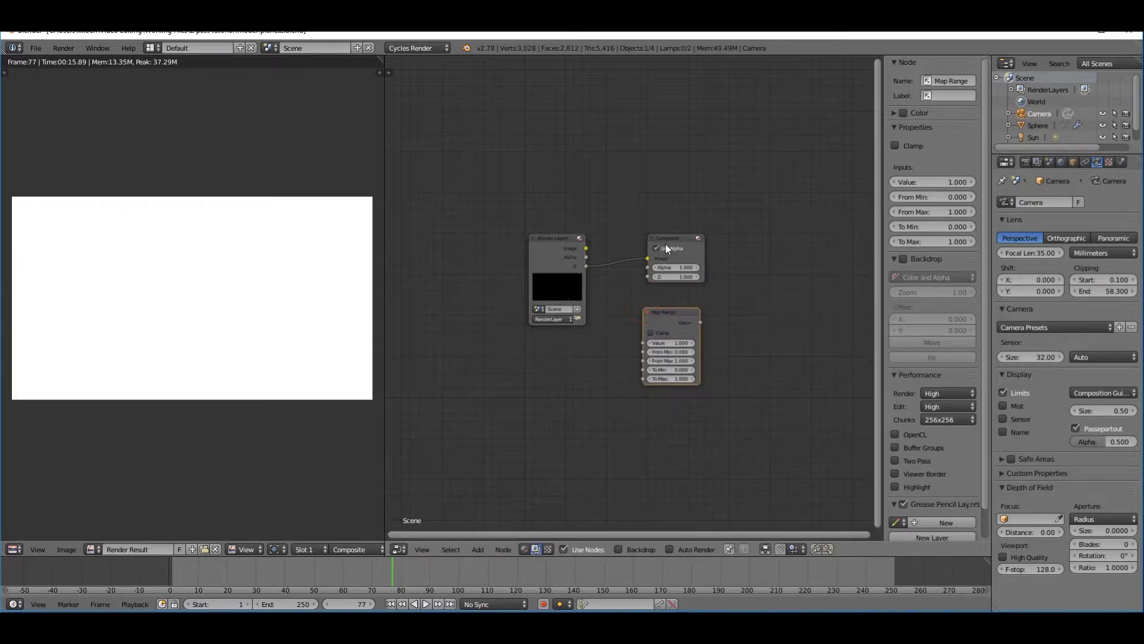
pyautogui.moveTo(665, 242); pyautogui.dragTo(723, 225)
pyautogui.moveTo(672, 311); pyautogui.dragTo(681, 299)
pyautogui.moveTo(584, 265); pyautogui.dragTo(651, 331)
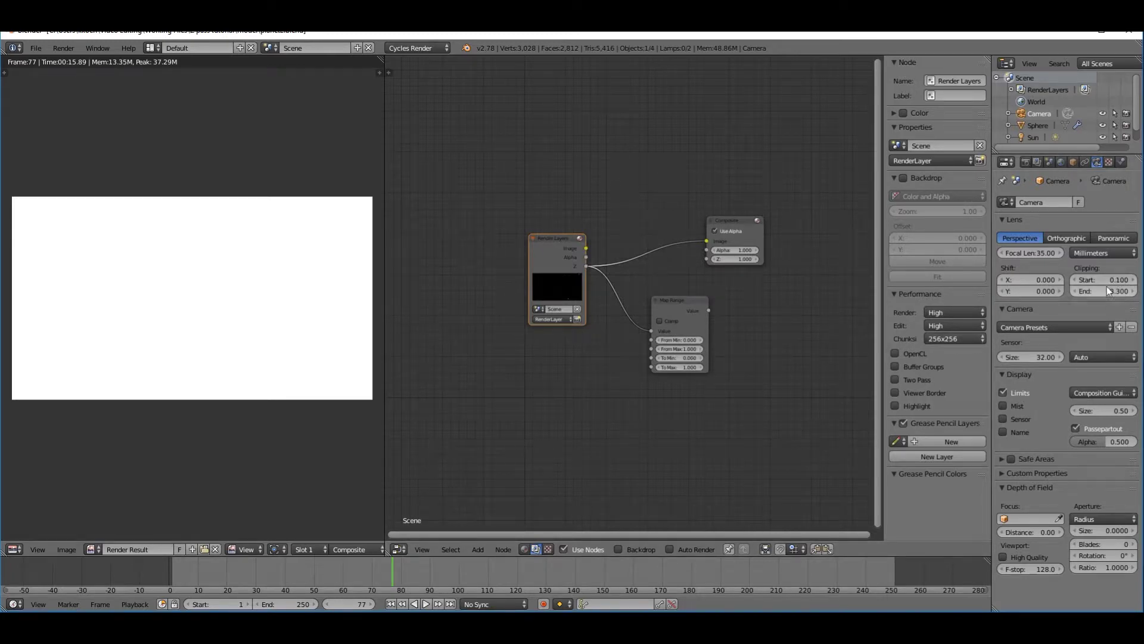
pyautogui.click(690, 349)
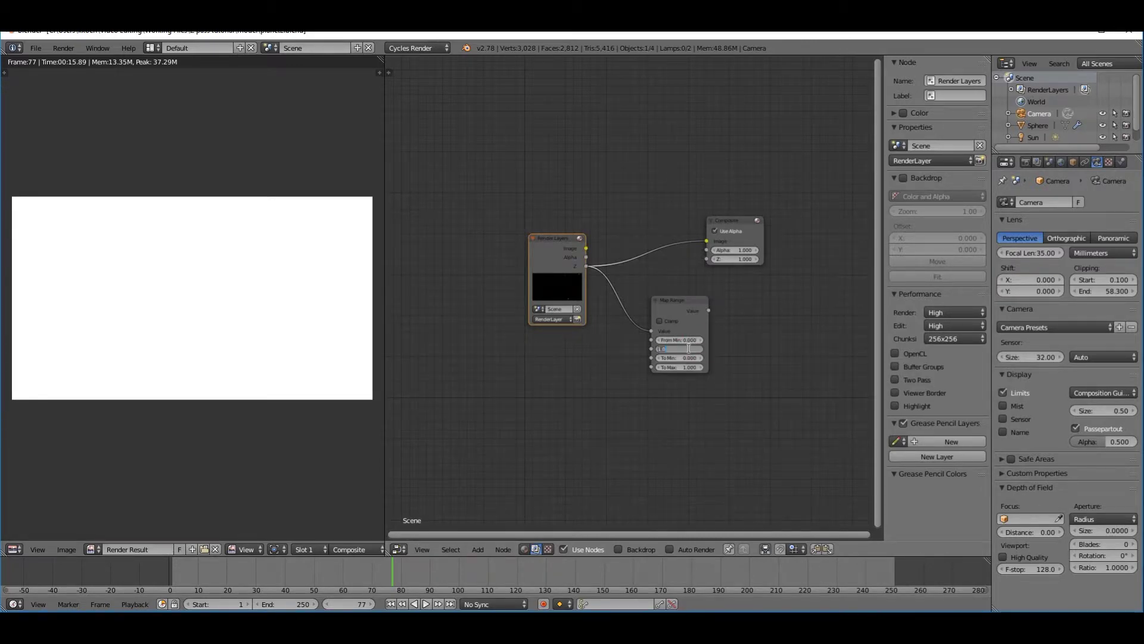
# Set Map Range From Max to 58.3 and feed its Value output into Composite's Image
pyautogui.write('58.3')
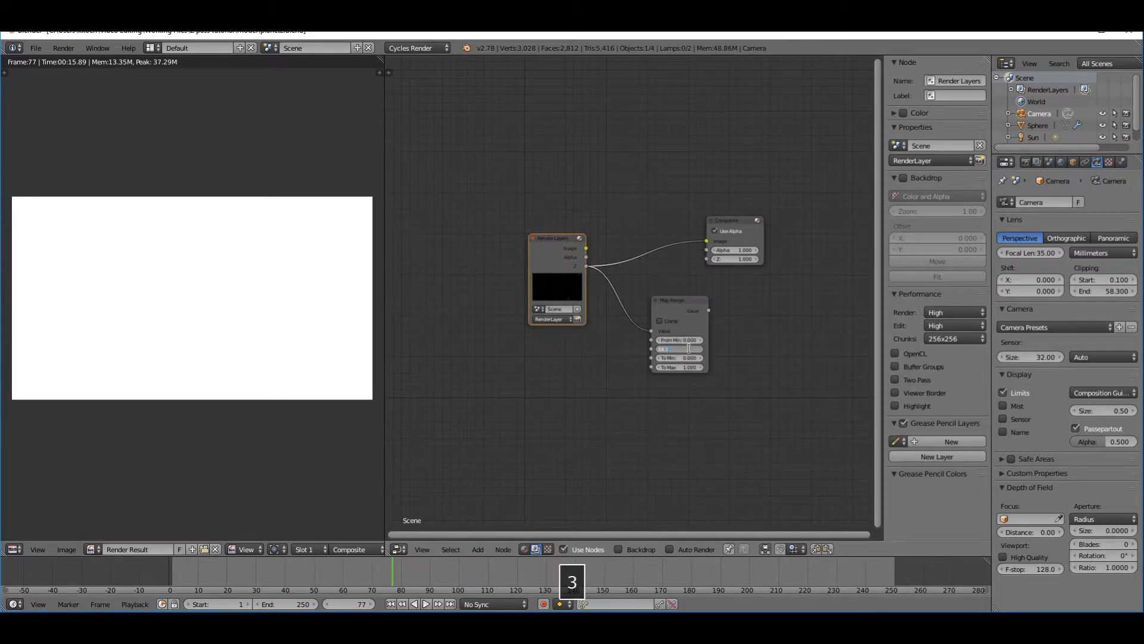
pyautogui.press('Return')
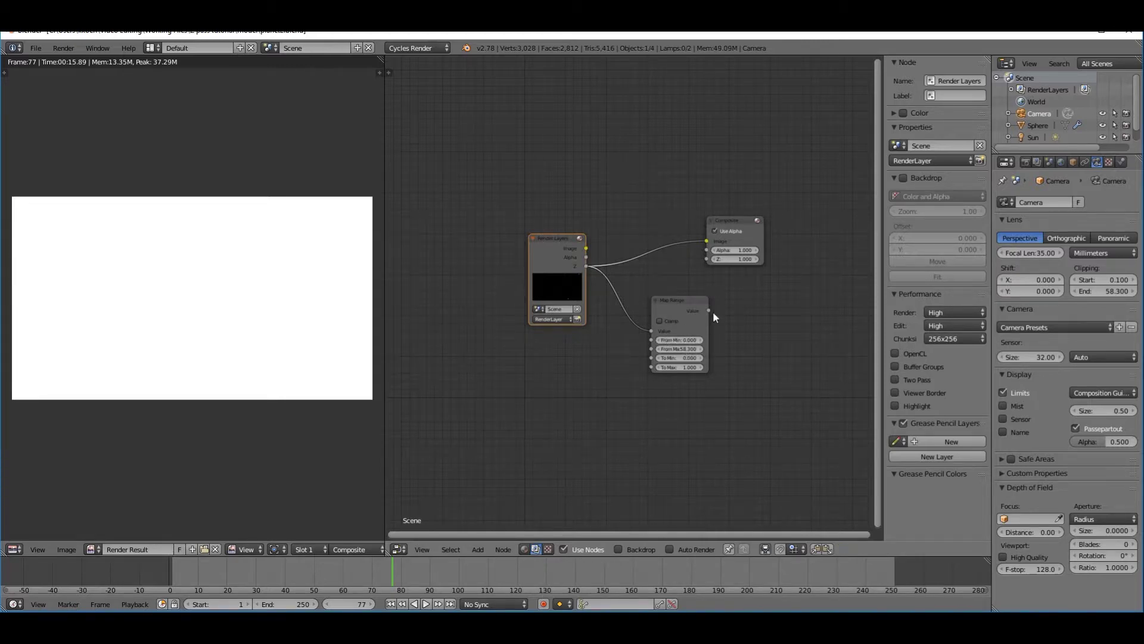
pyautogui.moveTo(709, 310); pyautogui.dragTo(706, 242)
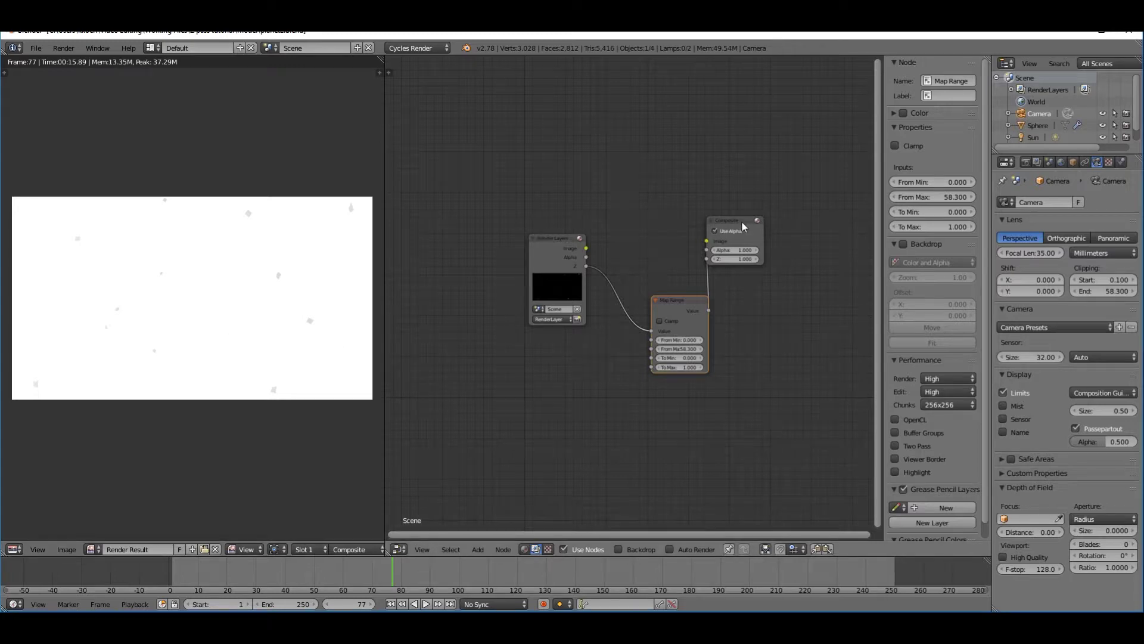
pyautogui.moveTo(742, 221); pyautogui.dragTo(812, 225)
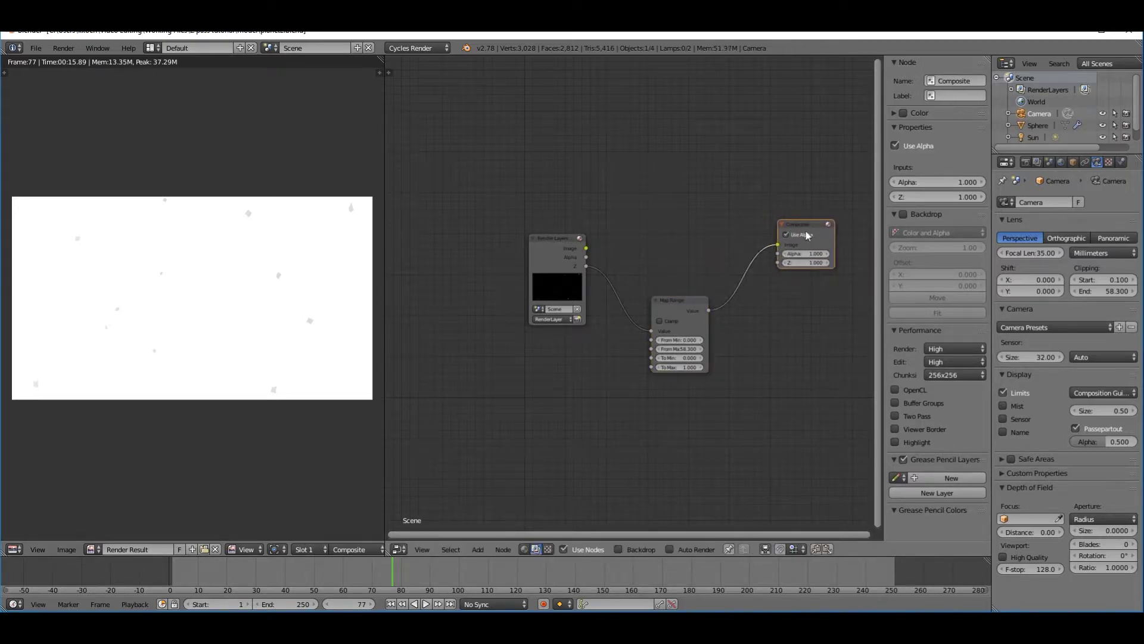
pyautogui.hotkey('shift', 'a')
pyautogui.moveTo(725, 270)
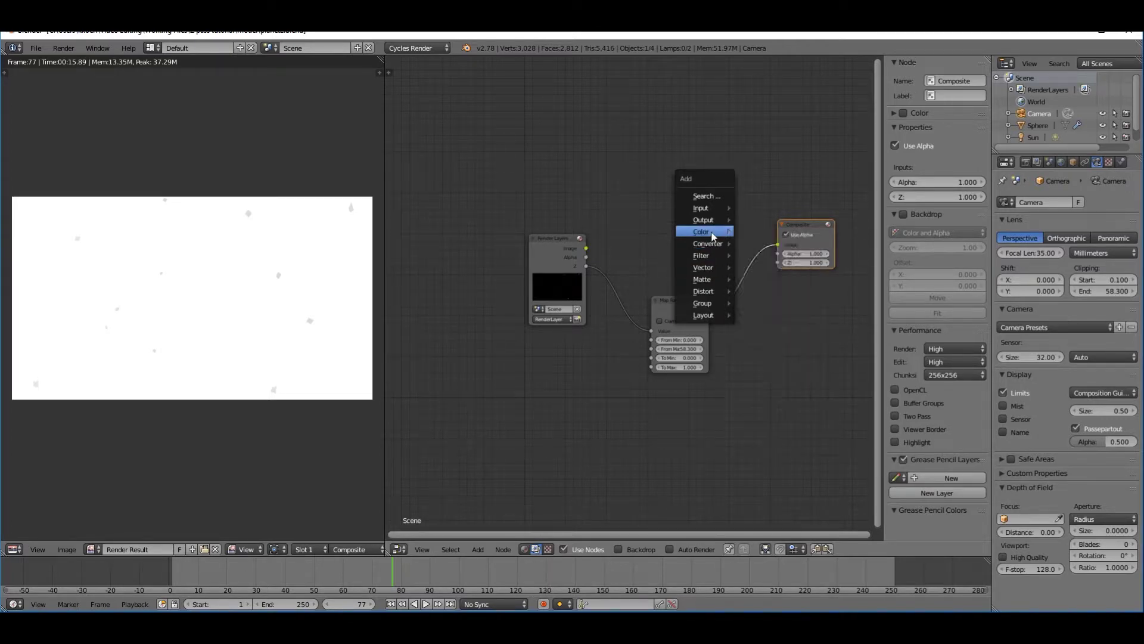
# Insert a Color > Invert node on the Map Range–Composite link
pyautogui.moveTo(730, 236)
pyautogui.click(766, 323)
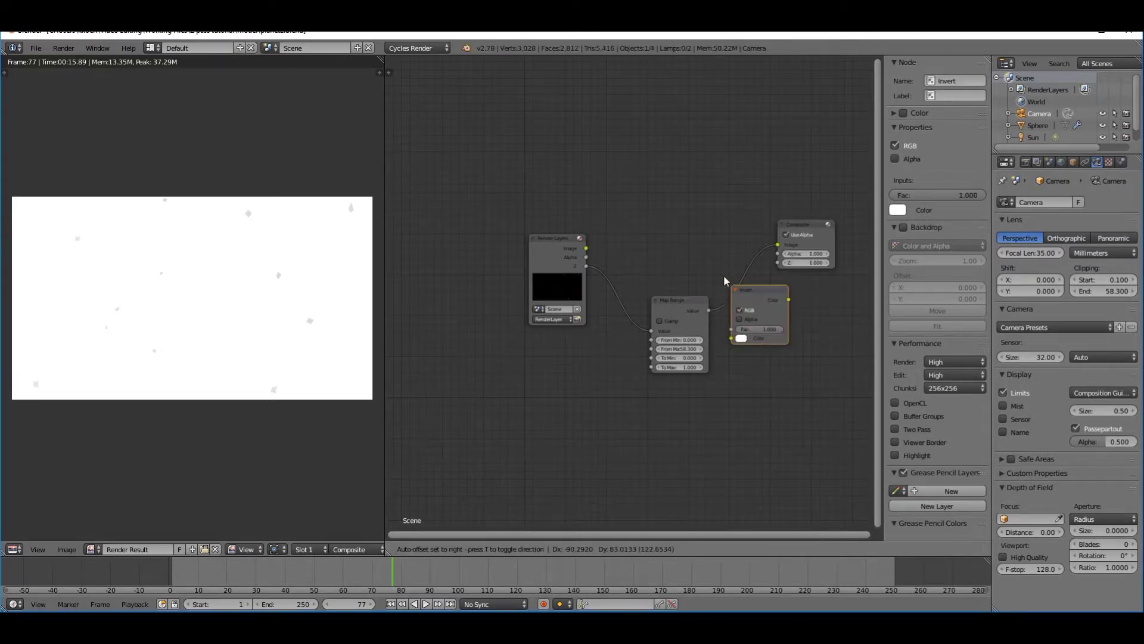
pyautogui.click(717, 259)
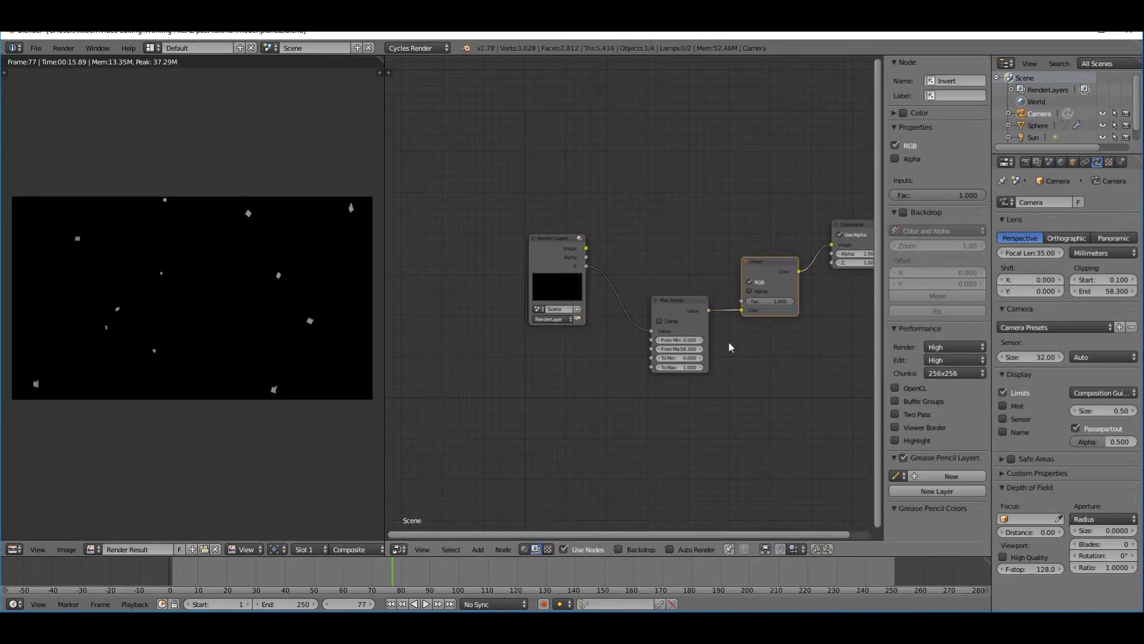
# Add a Converter > ColorRamp below Invert and flip it to run white to black
pyautogui.hotkey('shift', 'a')
pyautogui.moveTo(750, 368)
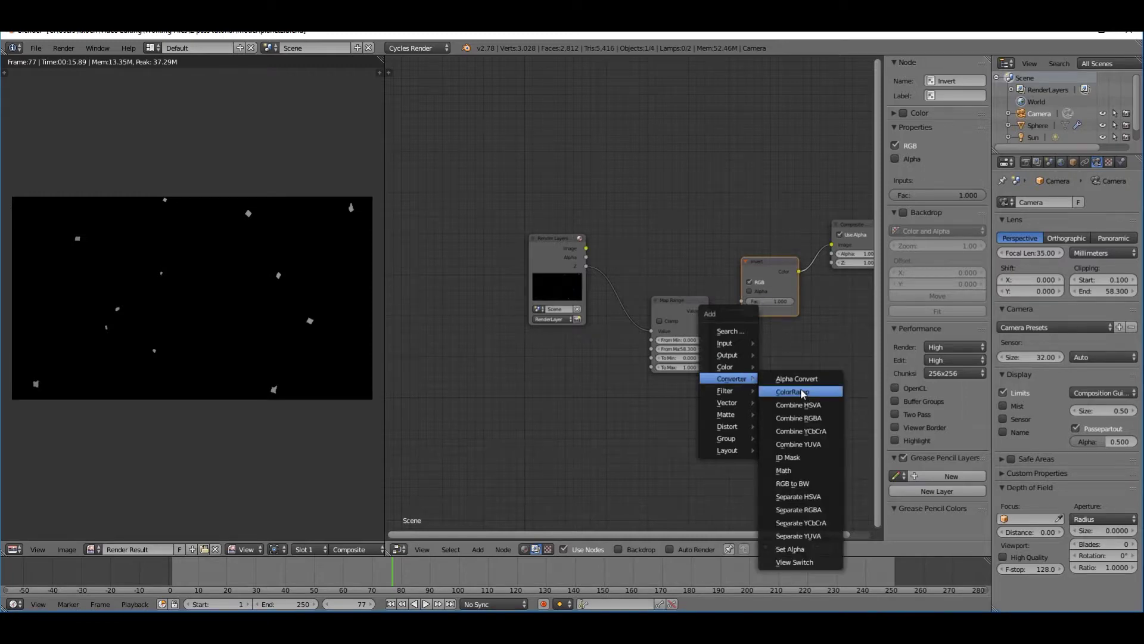
pyautogui.click(802, 394)
pyautogui.click(751, 362)
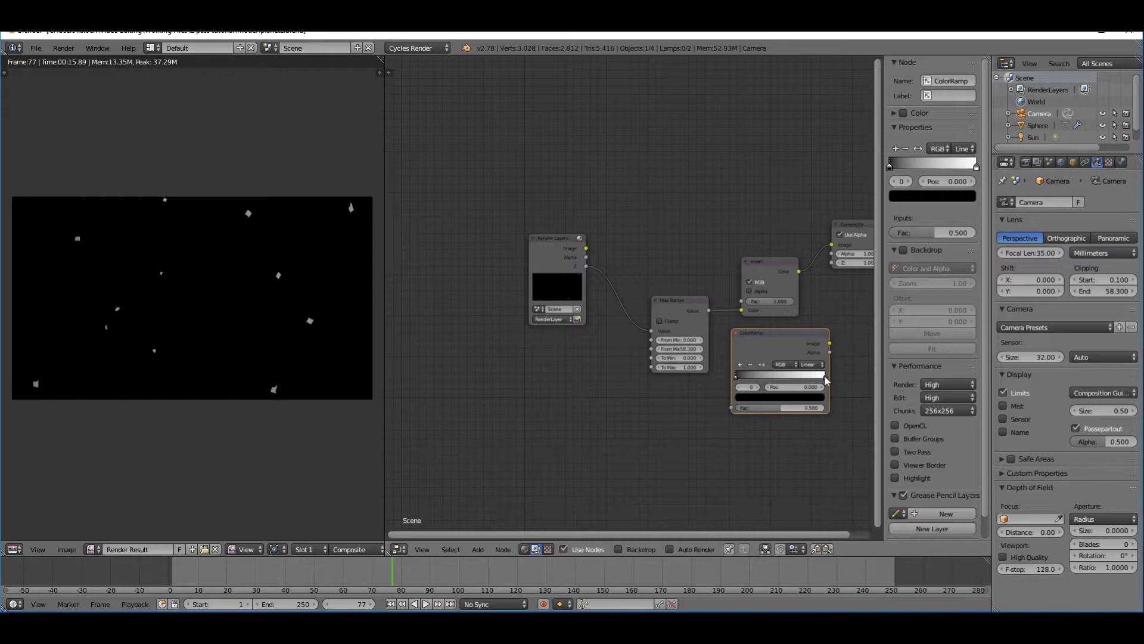
pyautogui.click(762, 364)
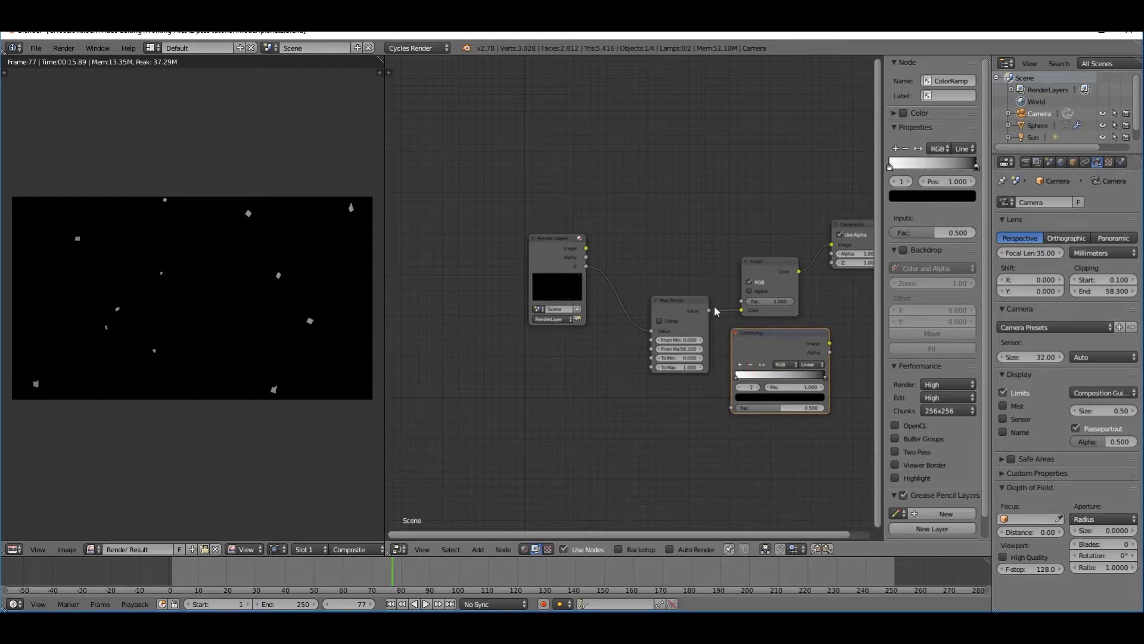
pyautogui.press('g')
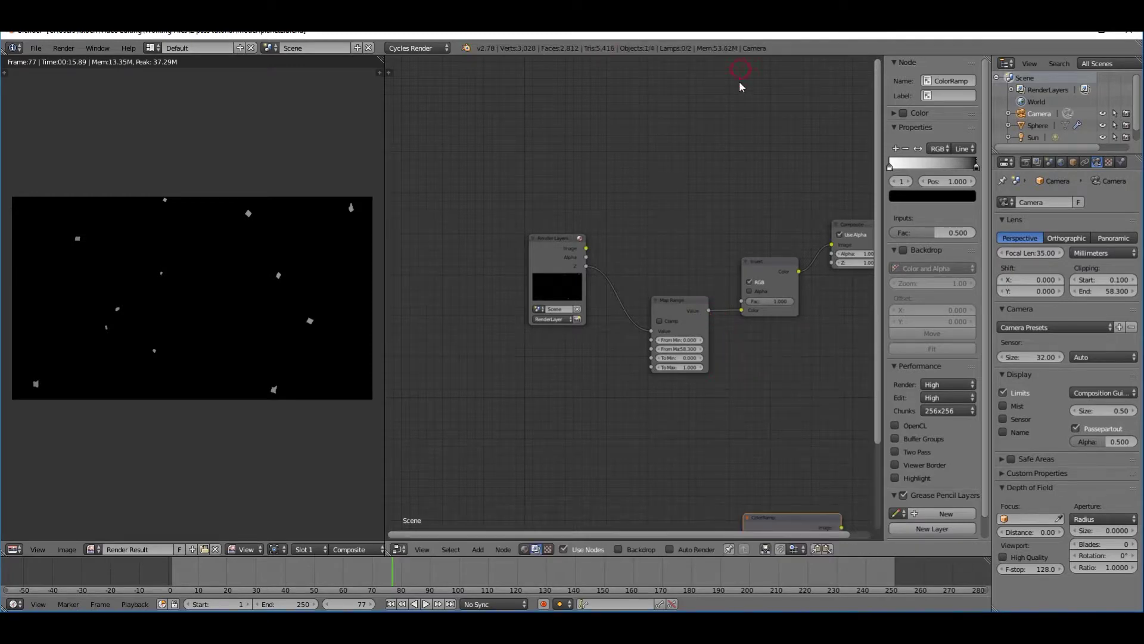
pyautogui.click(729, 376)
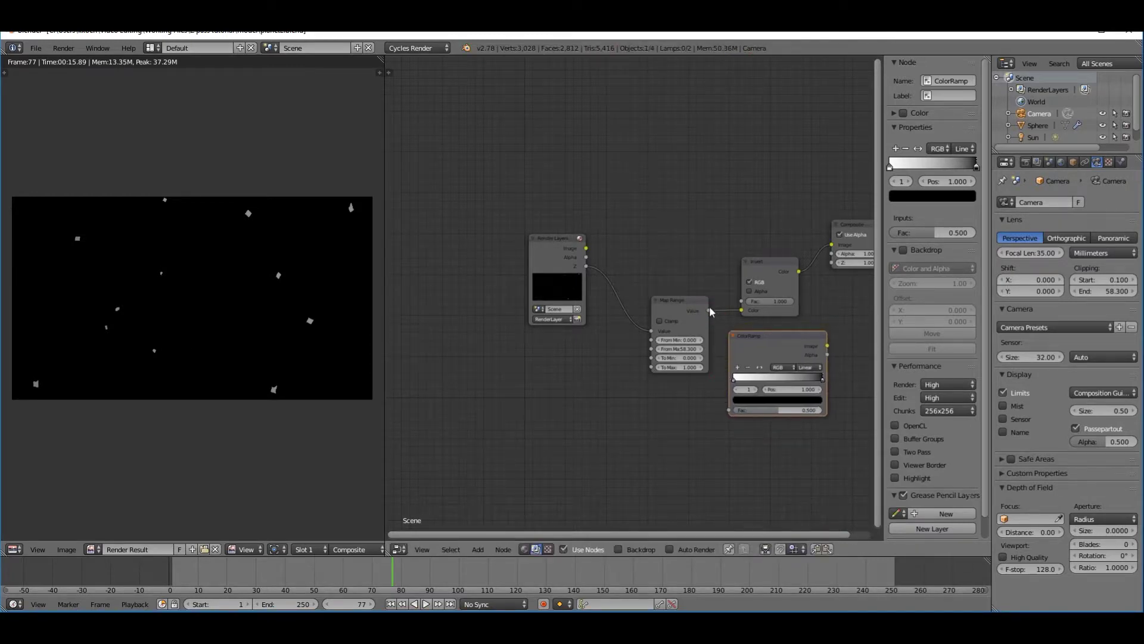
pyautogui.press('g')
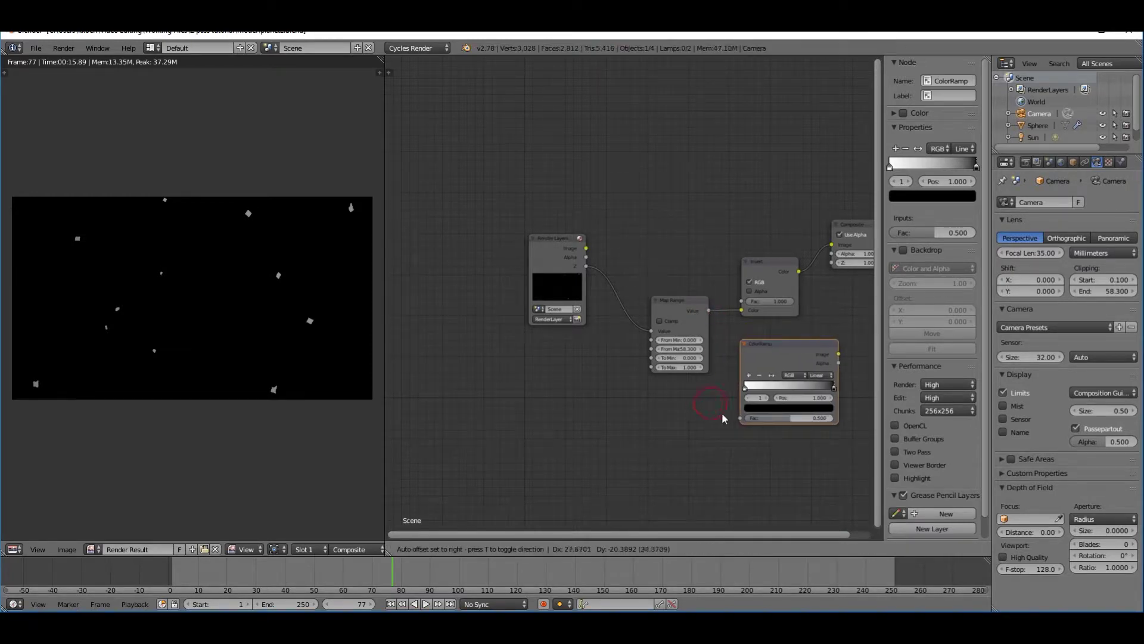
pyautogui.click(714, 340)
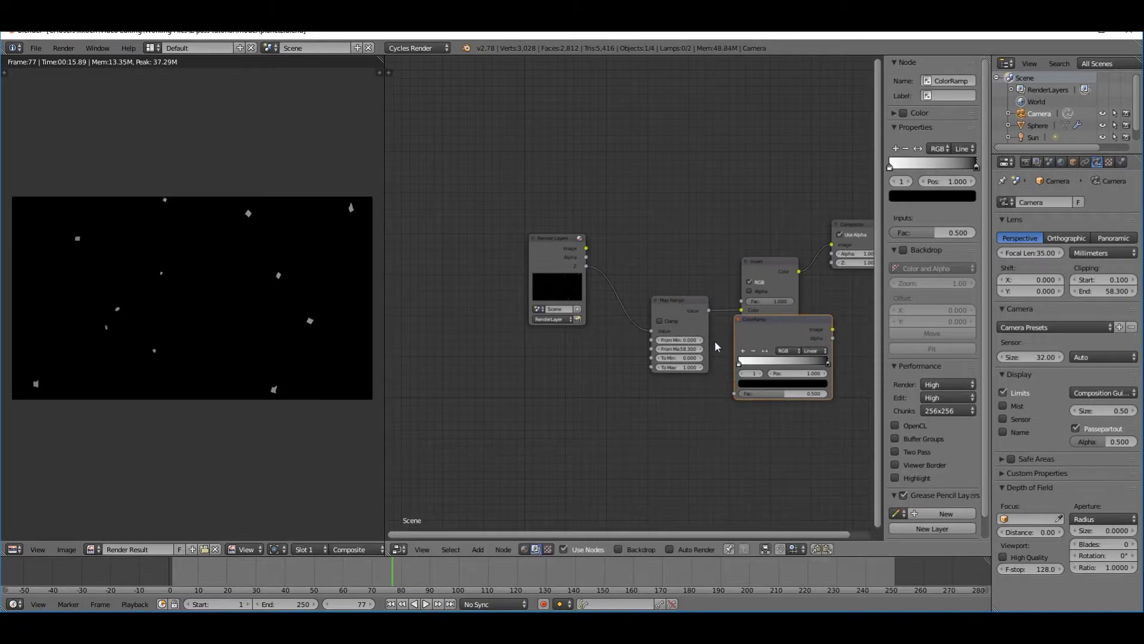
# Move Map Range lower, connect its Value to the ColorRamp Fac, and link ColorRamp toward Composite
pyautogui.rightClick(707, 308)
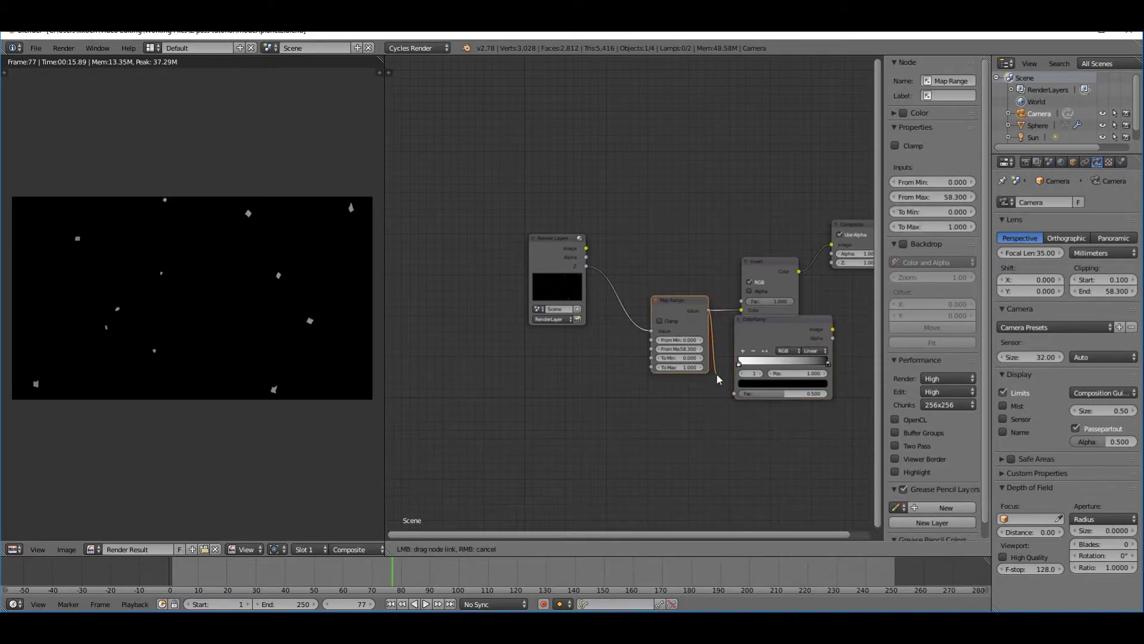
pyautogui.press('g')
pyautogui.click(725, 418)
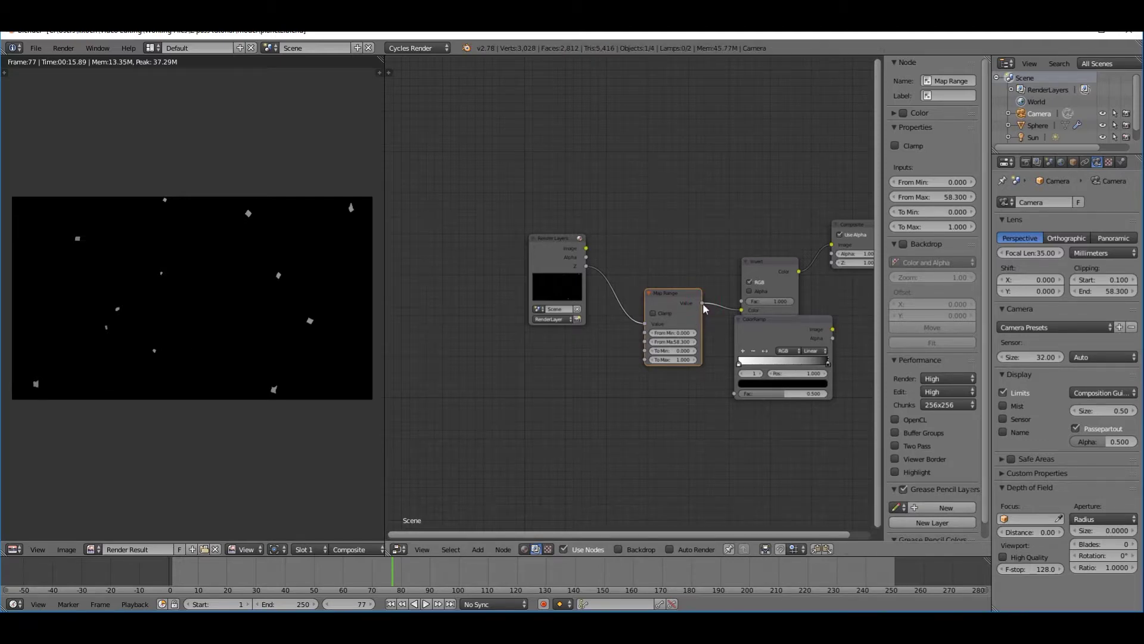
pyautogui.press('g')
pyautogui.click(707, 327)
pyautogui.moveTo(702, 327); pyautogui.dragTo(735, 393)
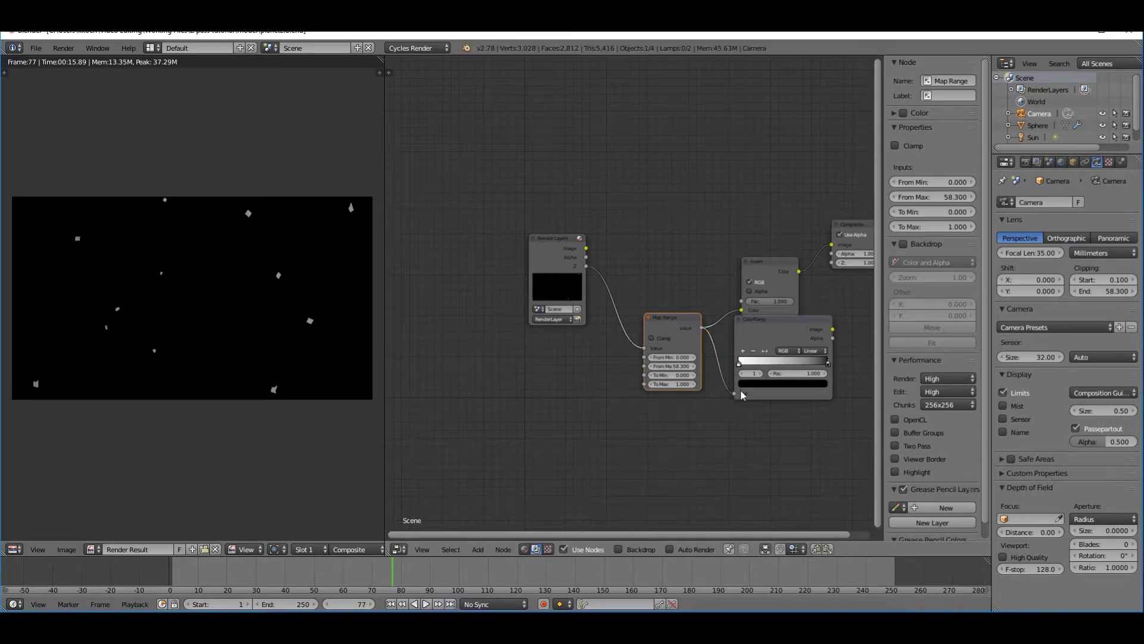
pyautogui.moveTo(833, 328); pyautogui.dragTo(828, 250)
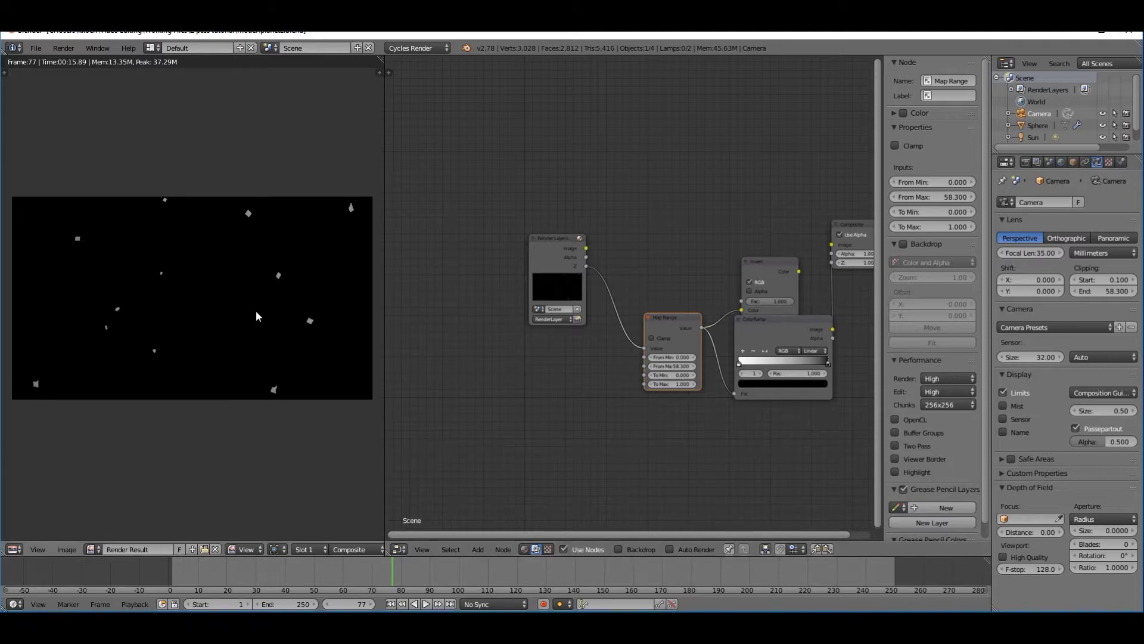
# Return to the 3D viewport, scrub the timeline back to frame 25, and render it
pyautogui.press('Escape')
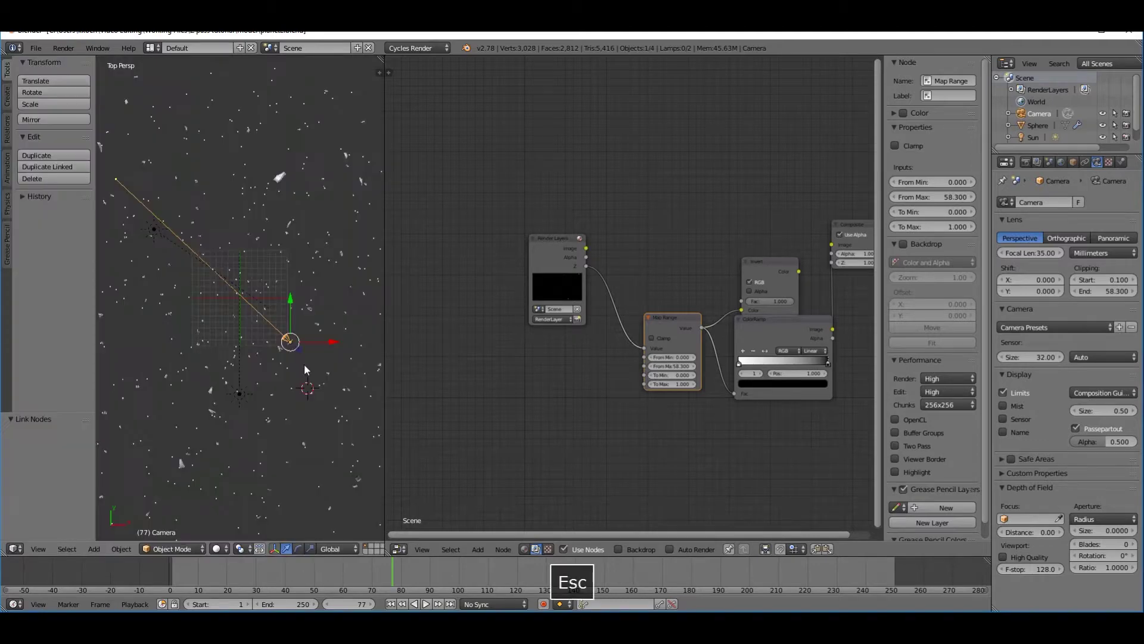
pyautogui.hotkey('alt', 'a')
pyautogui.moveTo(381, 578); pyautogui.dragTo(348, 576)
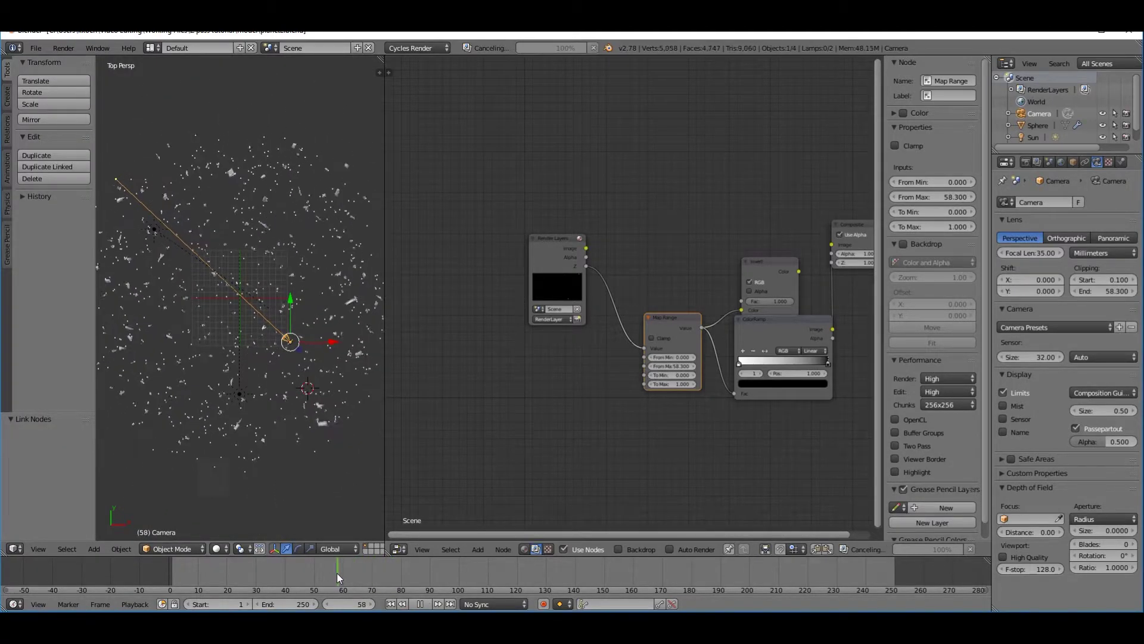
pyautogui.moveTo(337, 574); pyautogui.dragTo(241, 581)
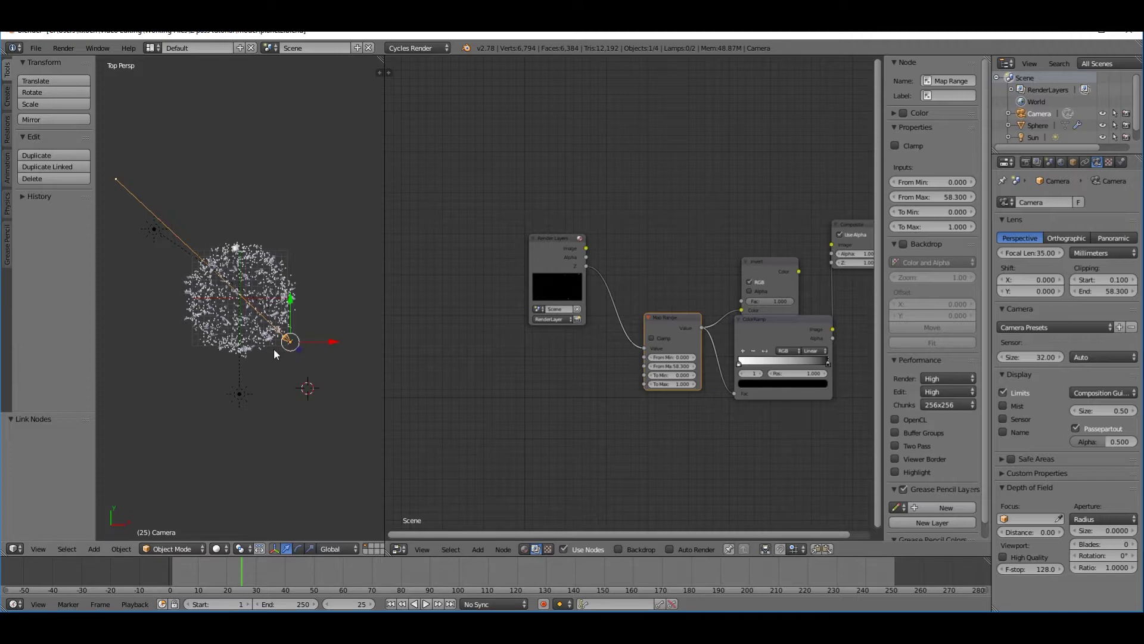
pyautogui.press('F12')
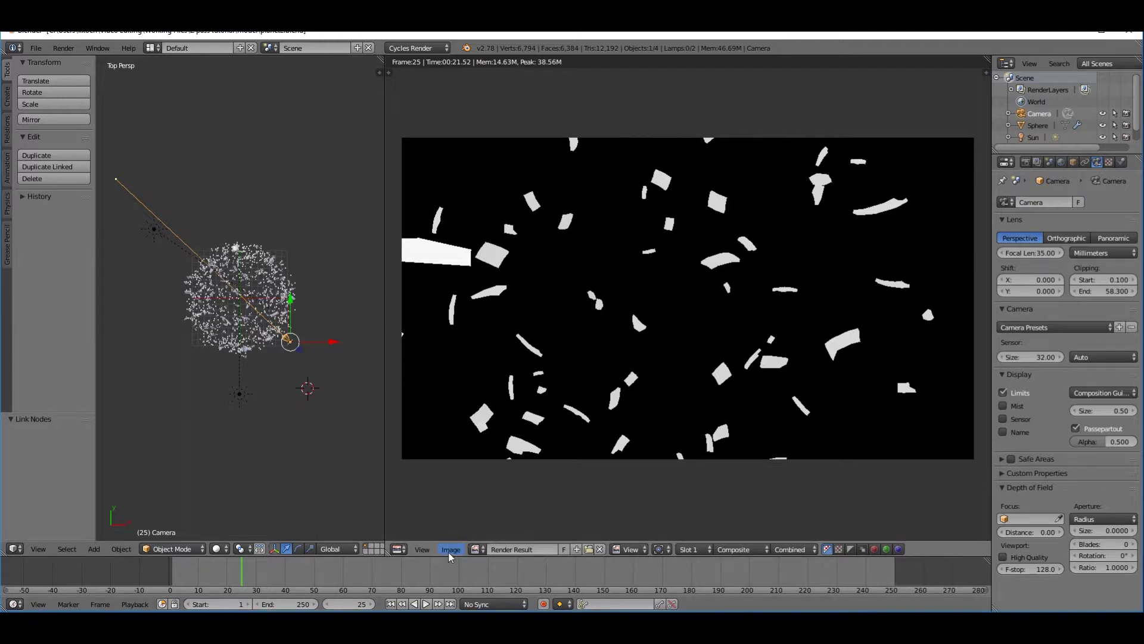
# Set the render output colour depth to 16 bit after backing out of a first save attempt
pyautogui.click(450, 549)
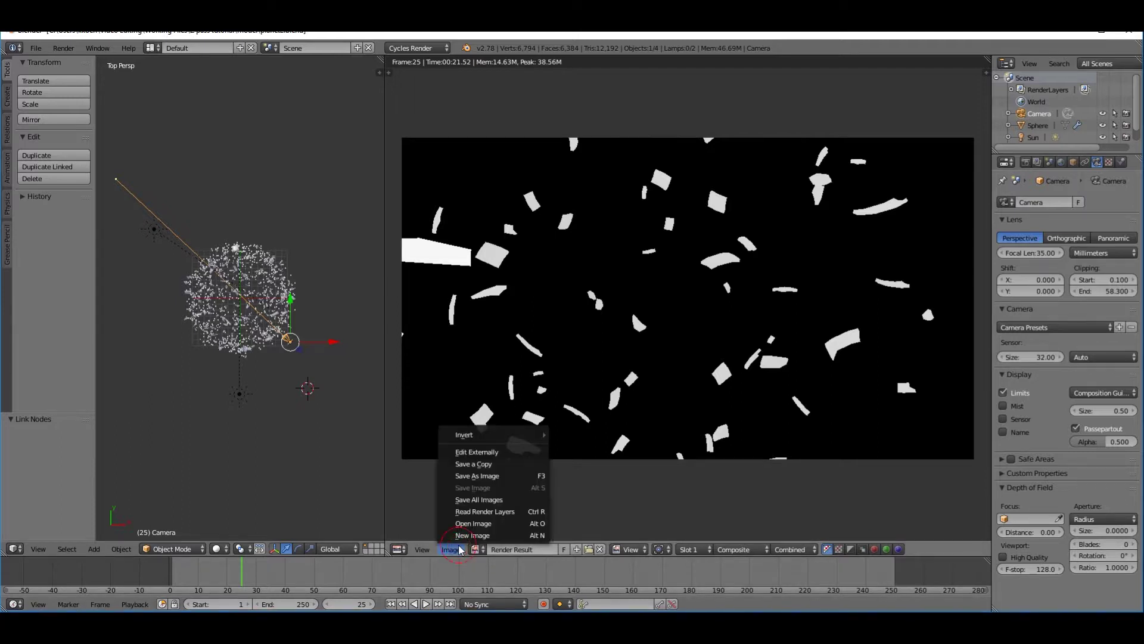
pyautogui.click(487, 477)
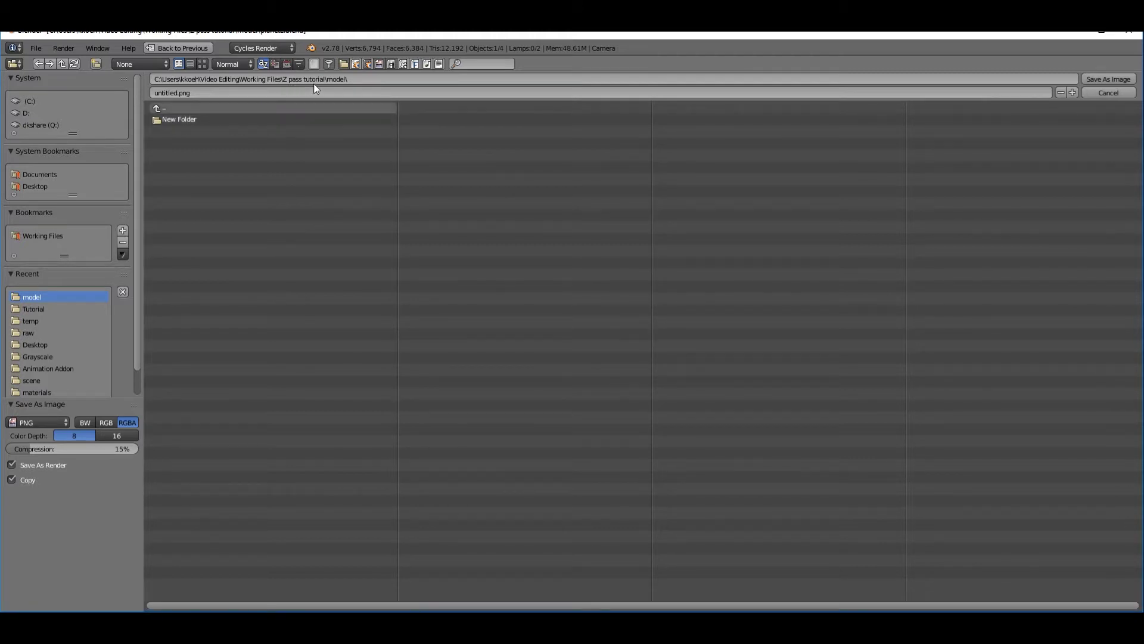
pyautogui.click(1108, 79)
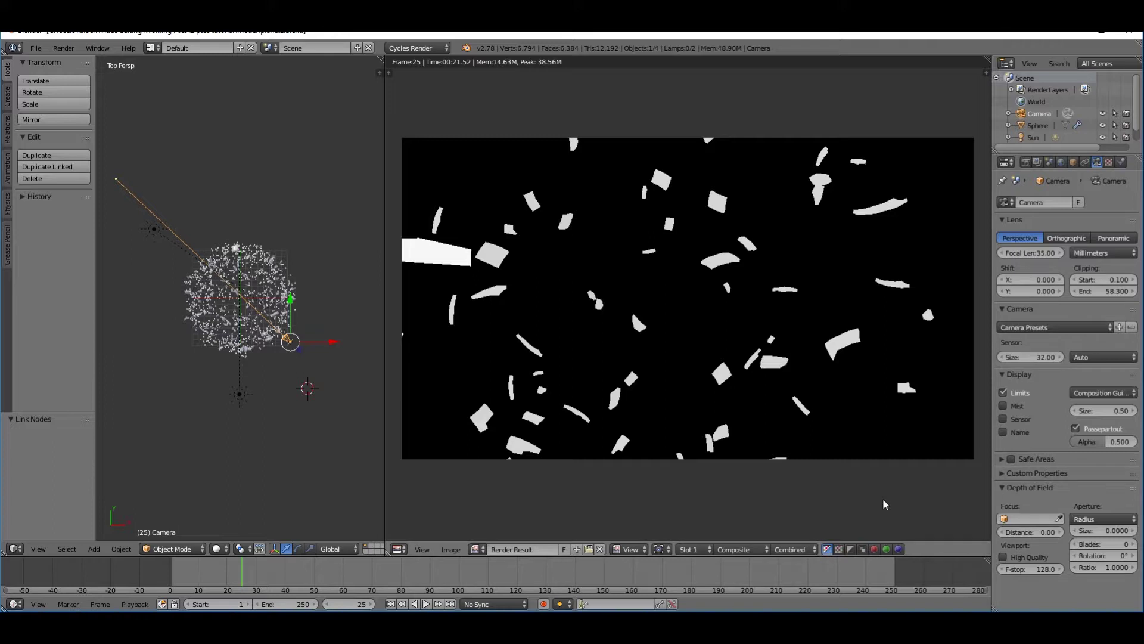
pyautogui.click(1025, 162)
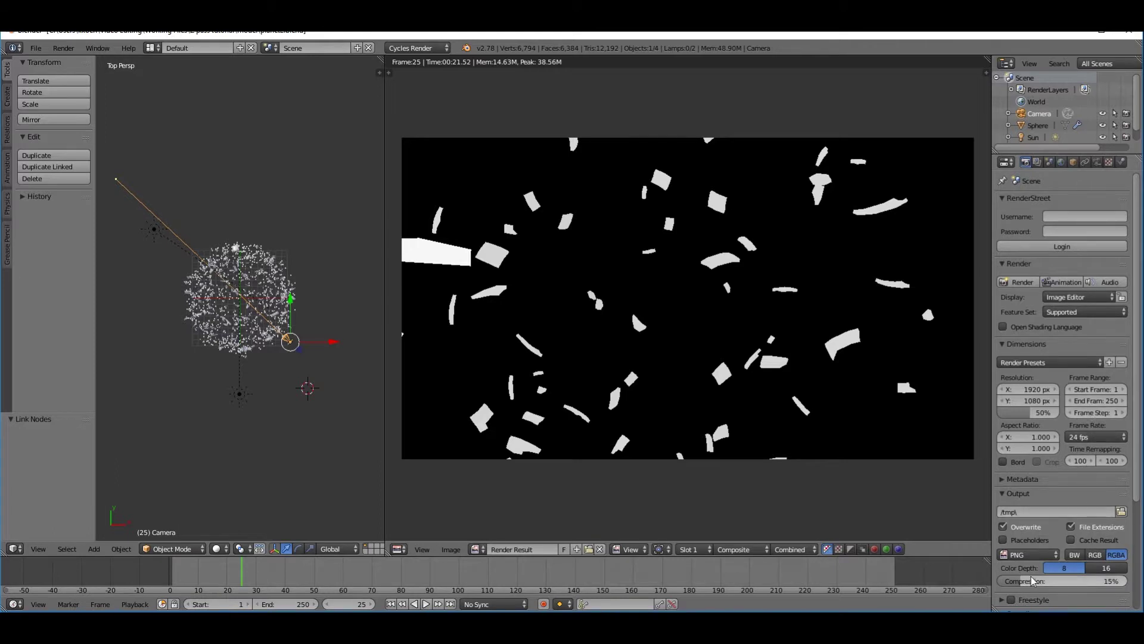
pyautogui.click(1106, 568)
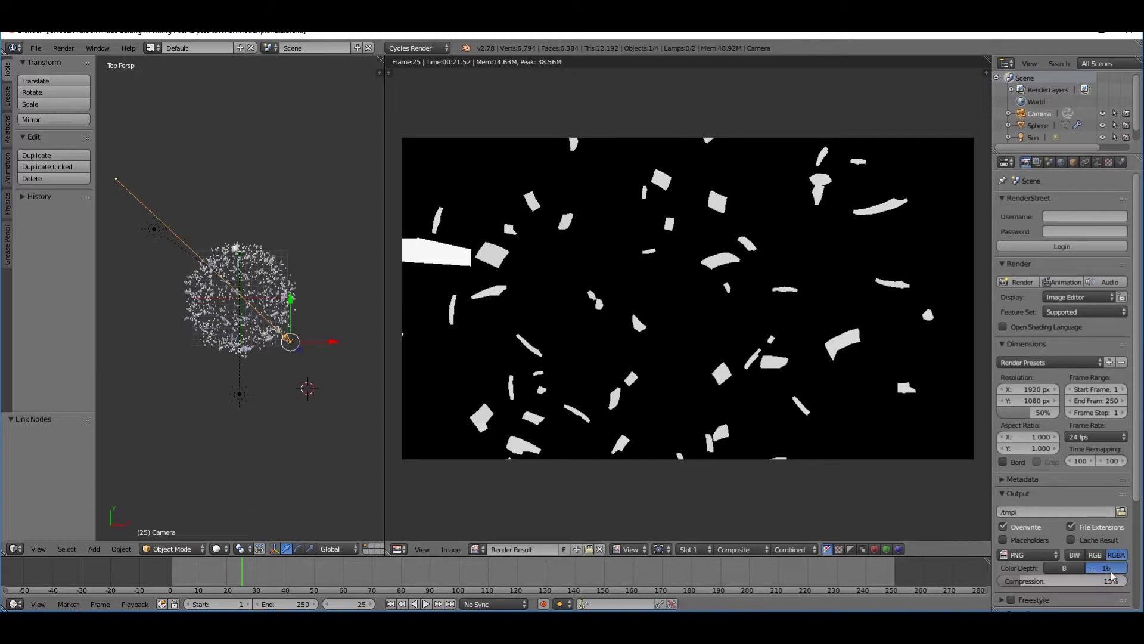
# Save the Z-pass render over planet_zpass.png
pyautogui.click(451, 549)
pyautogui.click(465, 476)
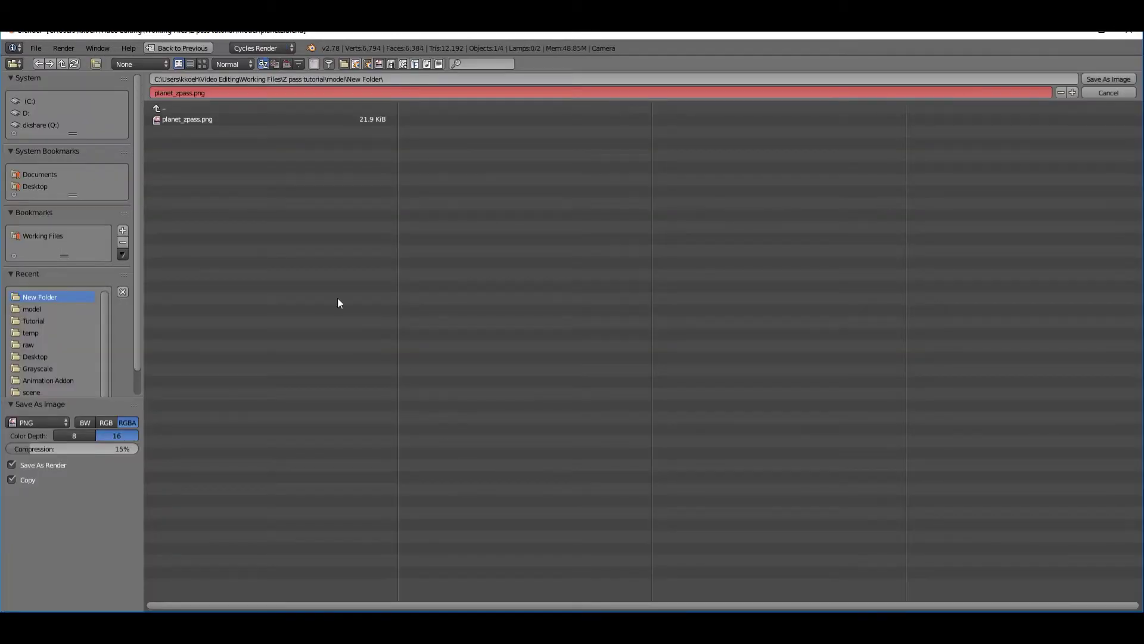
pyautogui.click(186, 121)
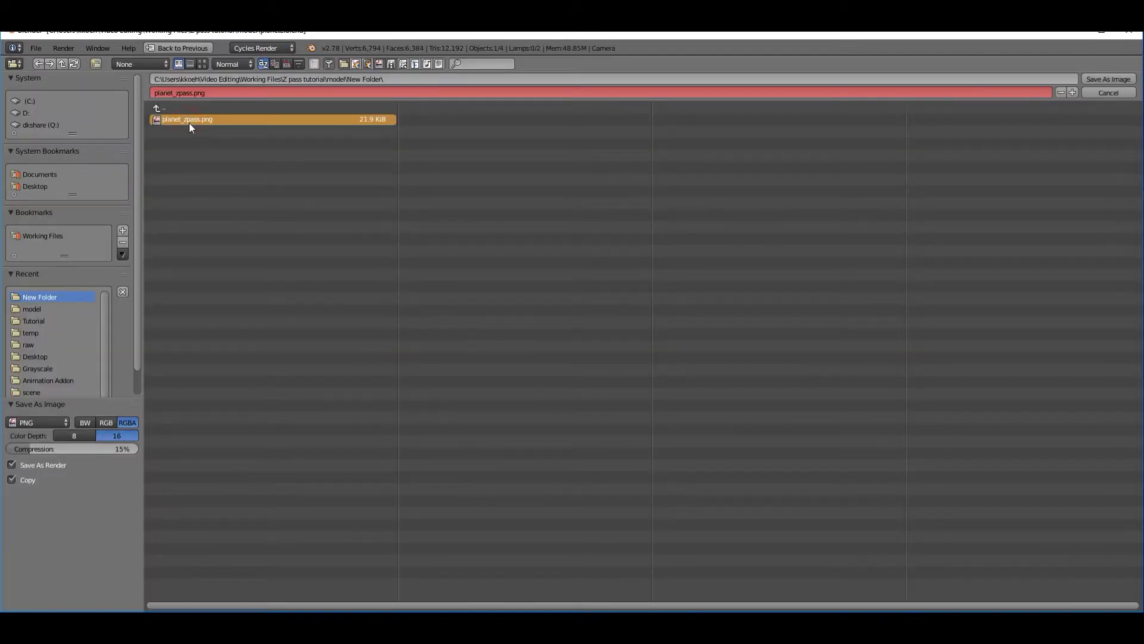
pyautogui.click(1103, 84)
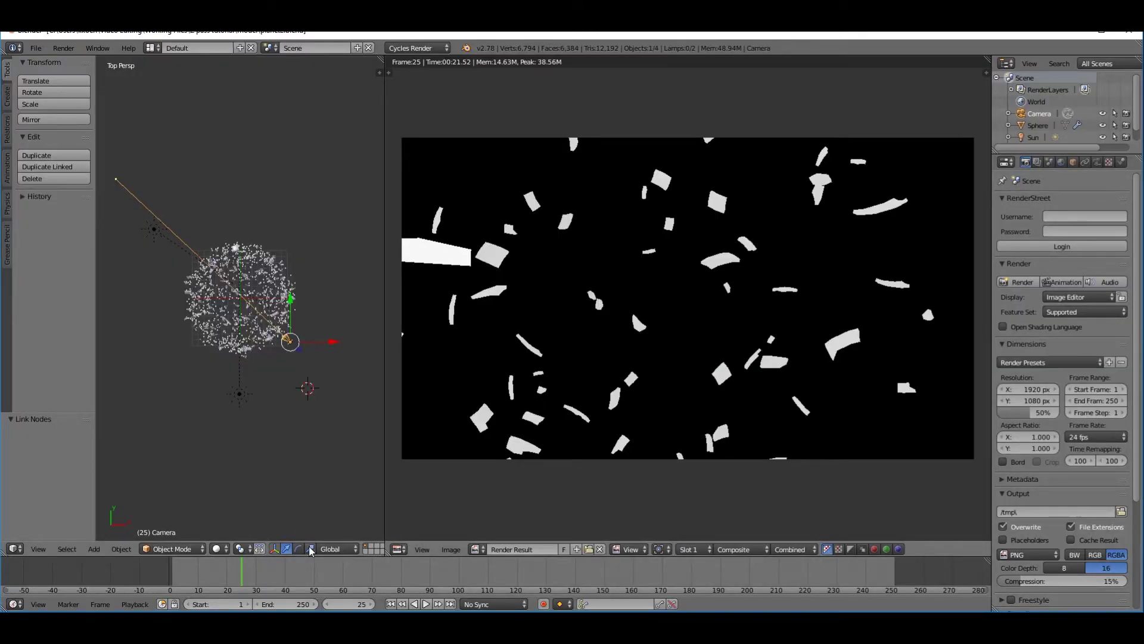
# Show the compositing node tree in the left area and link Render Layers straight to Composite
pyautogui.click(14, 549)
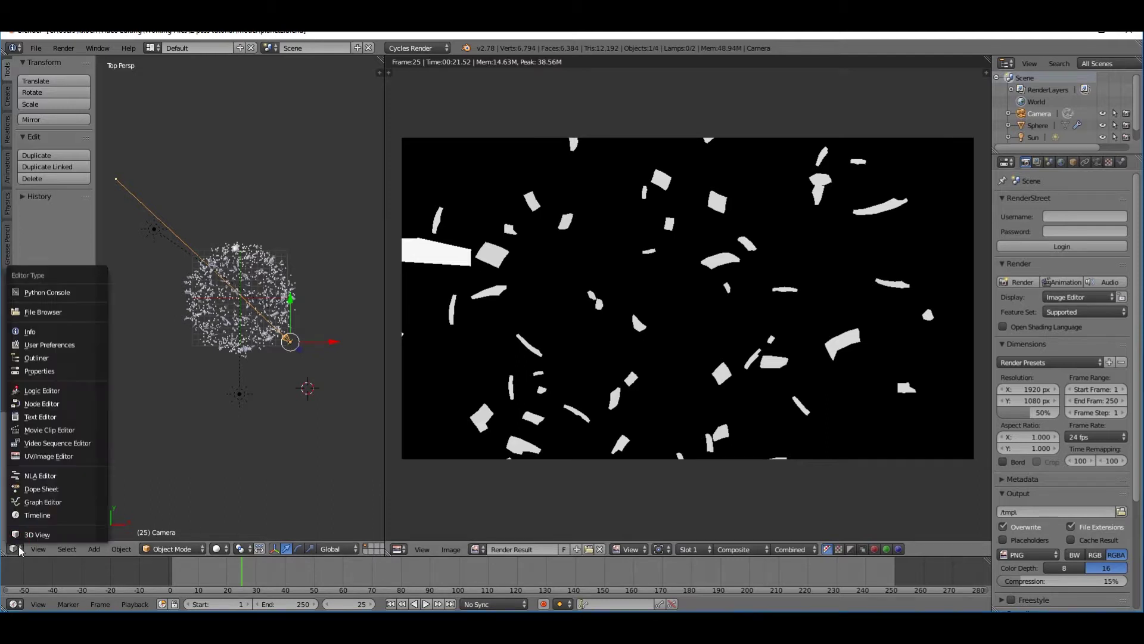
pyautogui.click(42, 403)
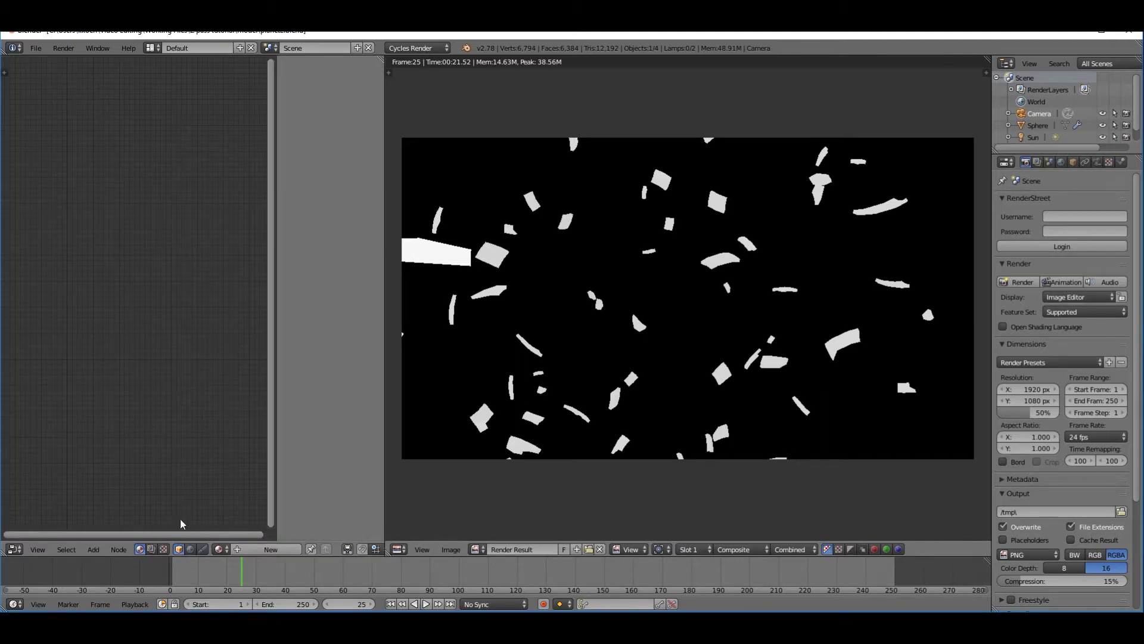
pyautogui.click(151, 549)
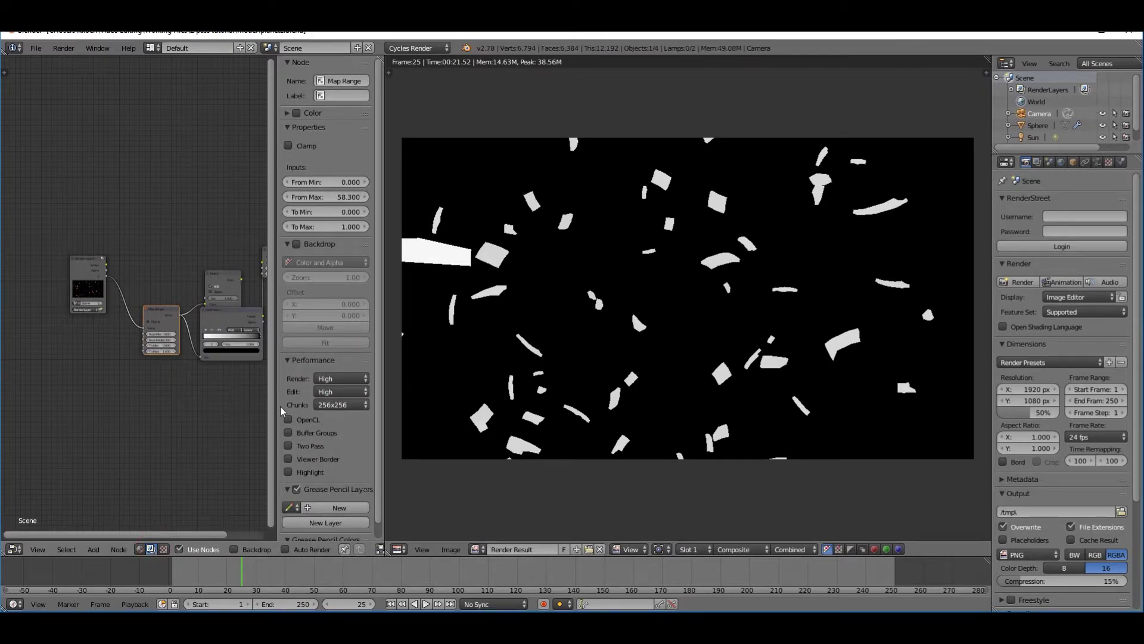
pyautogui.moveTo(276, 405); pyautogui.dragTo(343, 404)
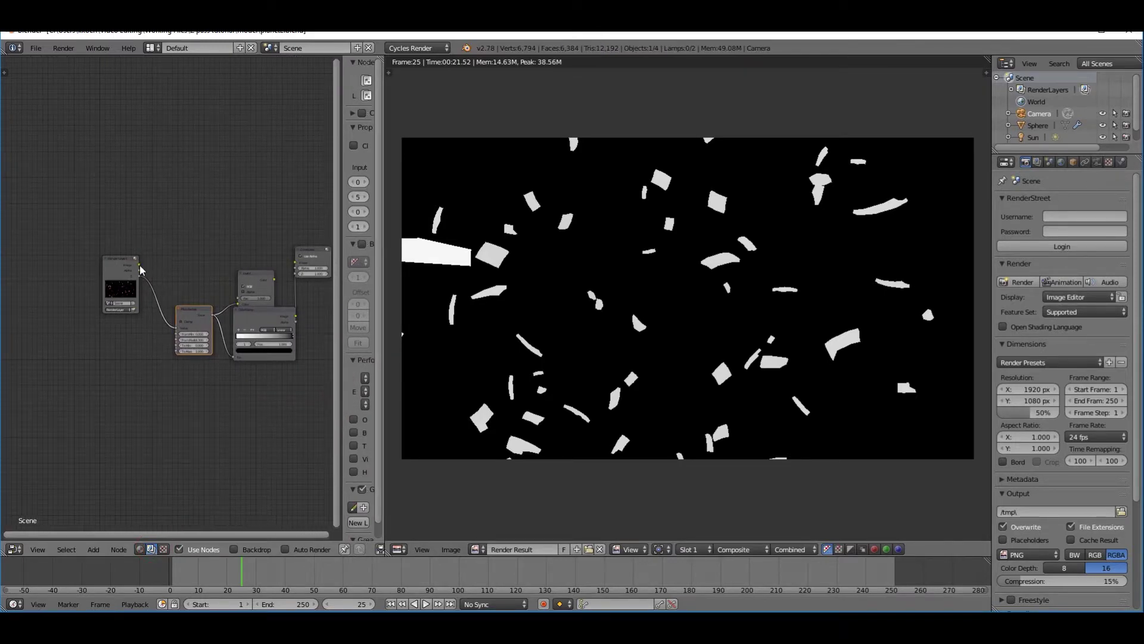
pyautogui.moveTo(139, 266); pyautogui.dragTo(297, 263)
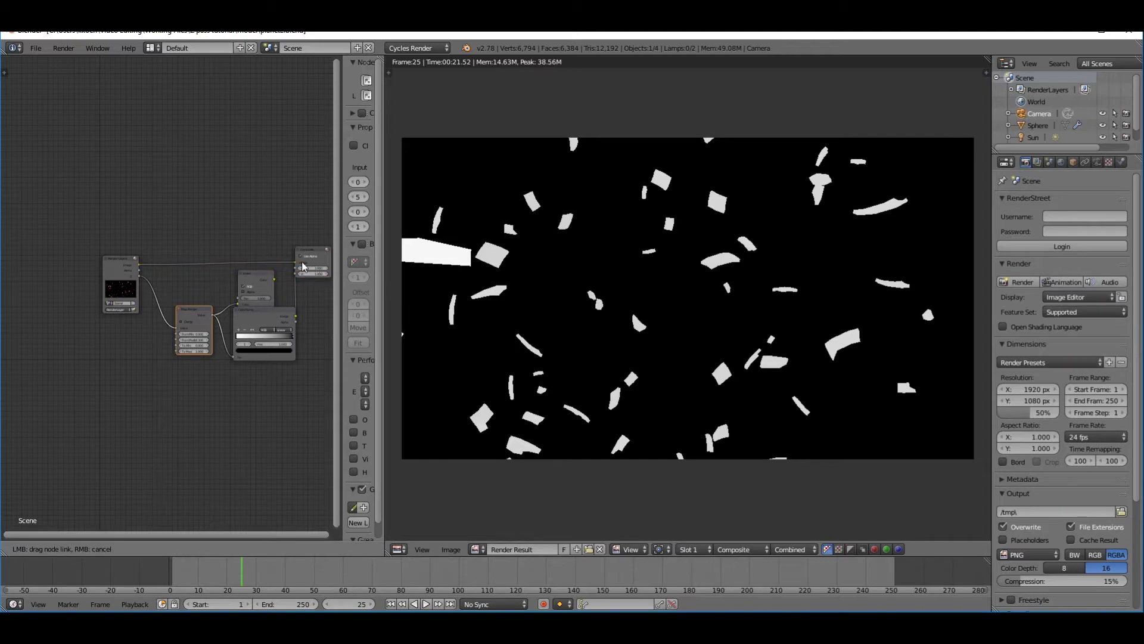
# Save the coloured render as planet.png and reconnect Color Balance to the Composite
pyautogui.click(450, 549)
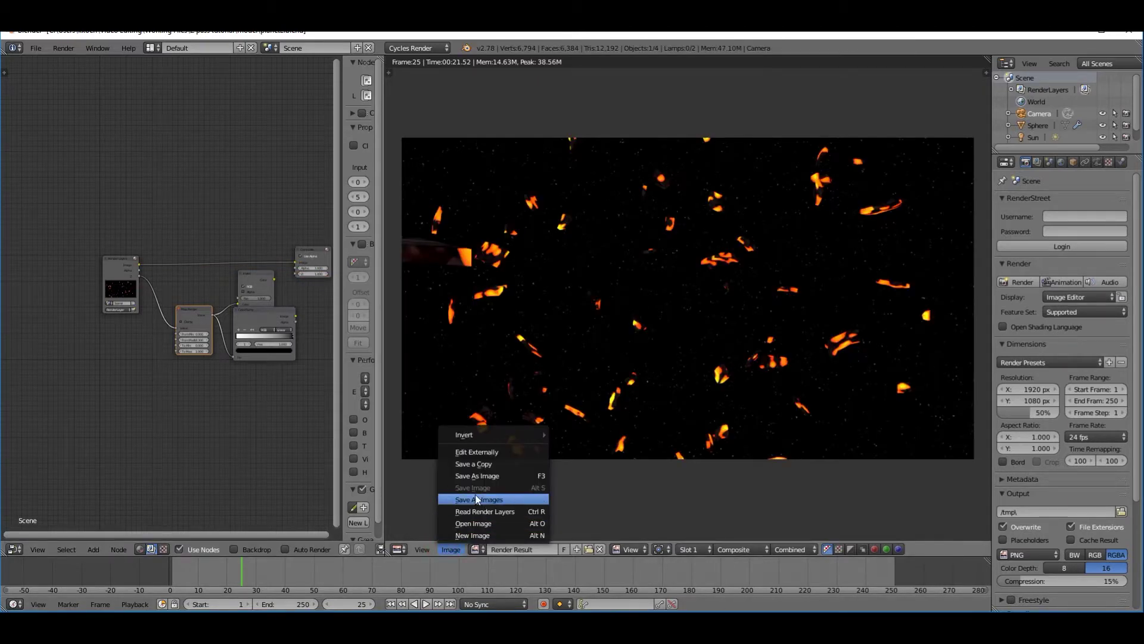
pyautogui.click(481, 472)
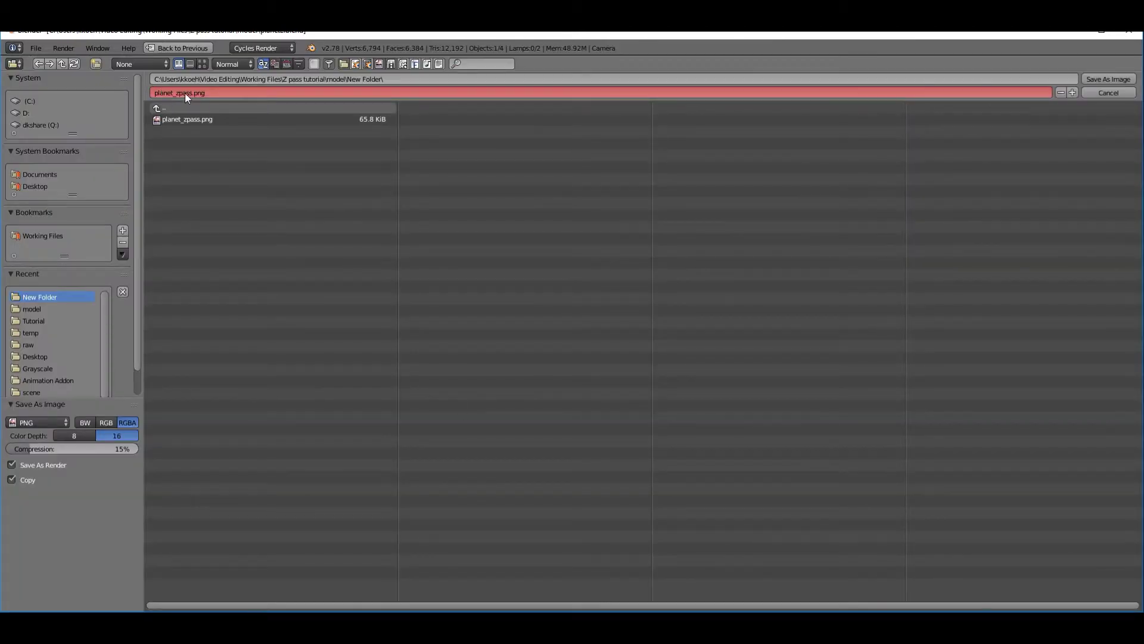
pyautogui.moveTo(190, 94); pyautogui.dragTo(176, 93)
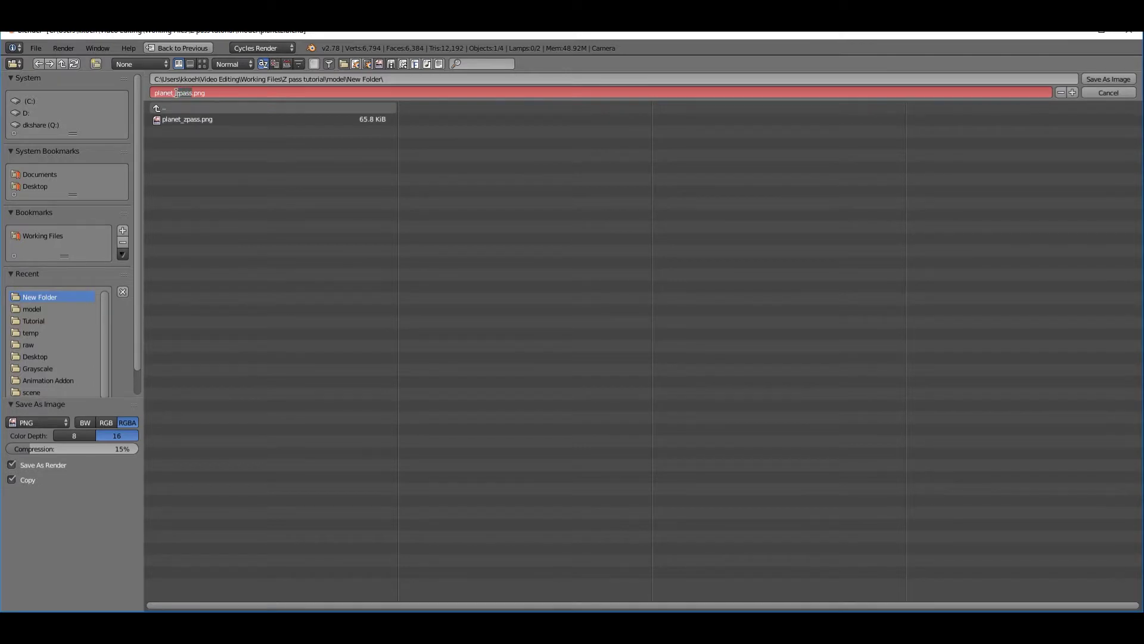
pyautogui.press('BackSpace')
pyautogui.click(1107, 79)
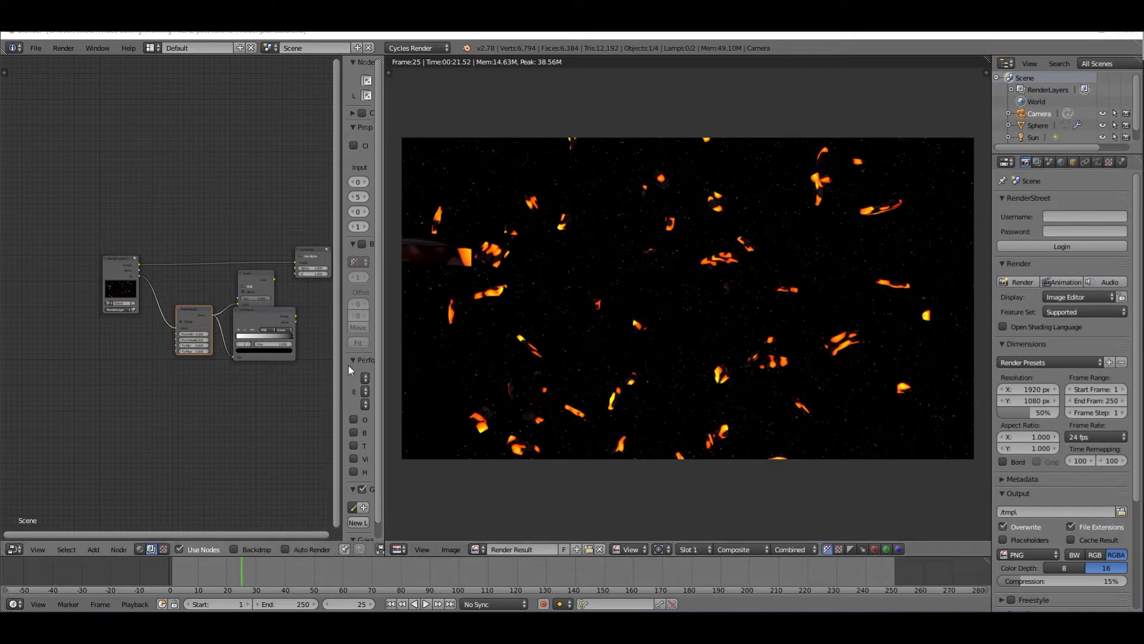
pyautogui.moveTo(296, 315); pyautogui.dragTo(297, 268)
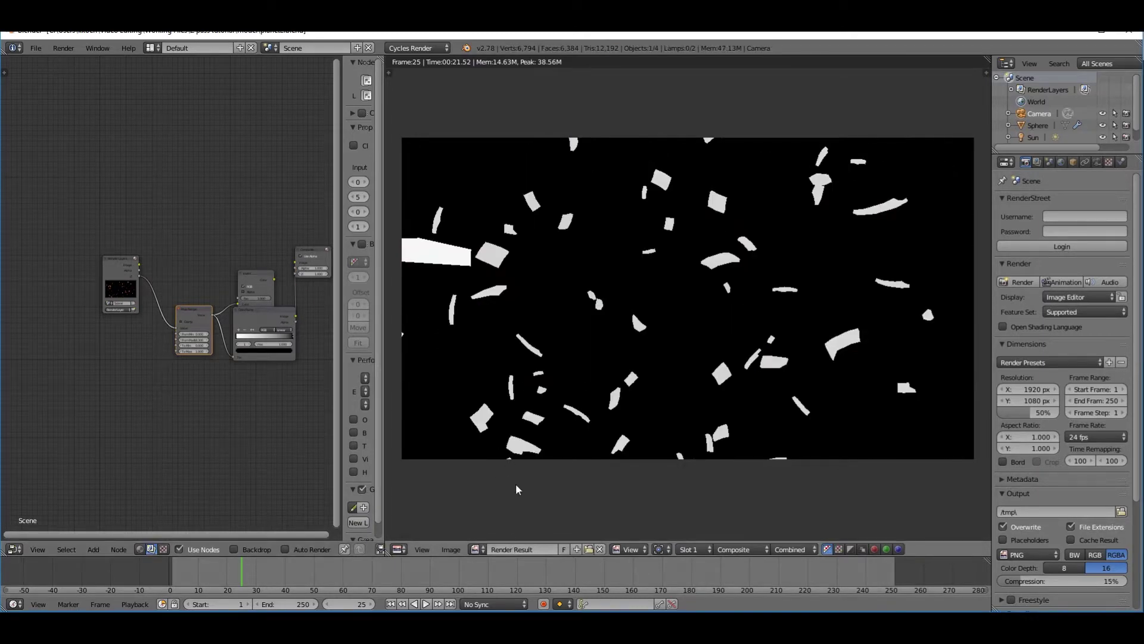
pyautogui.click(453, 610)
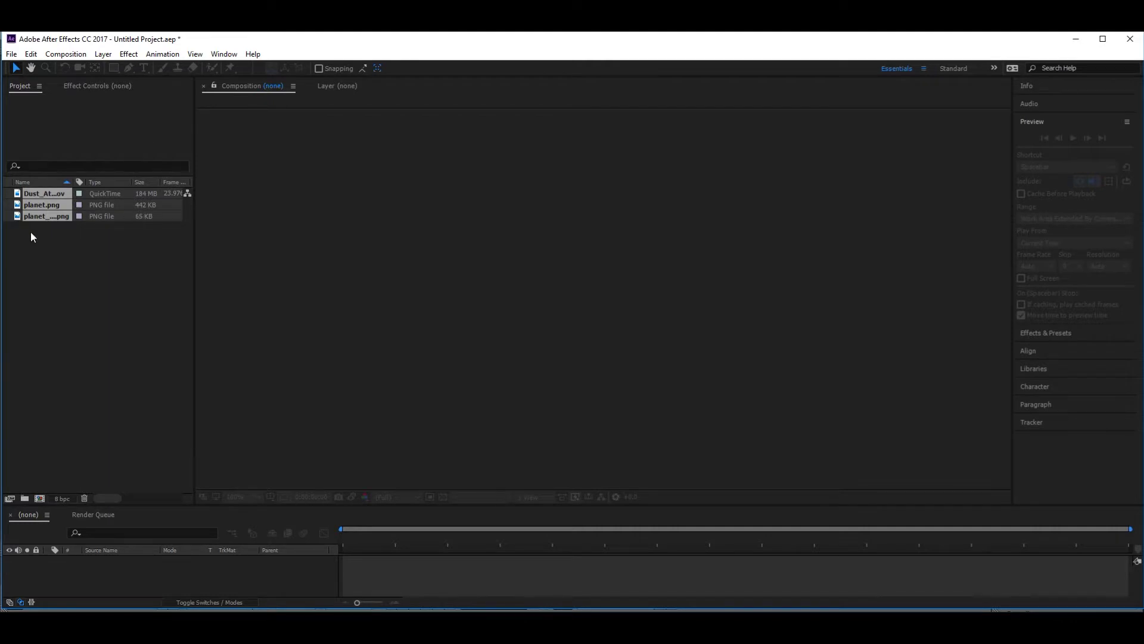
# Create a new 960×540, 24 fps composition named planet from planet.png
pyautogui.click(55, 229)
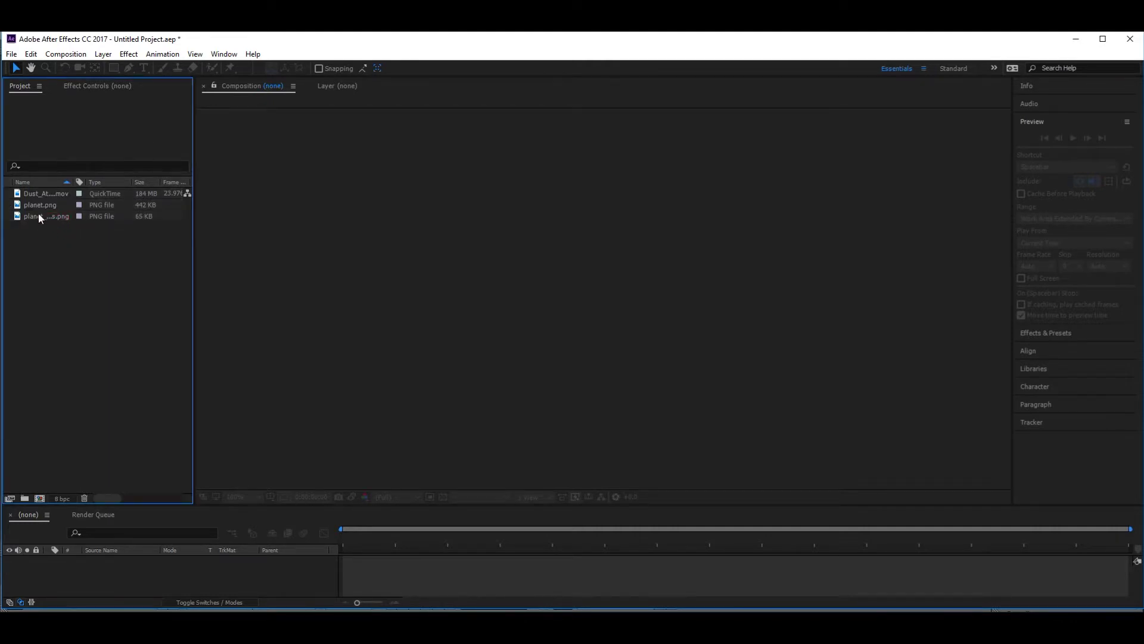
pyautogui.moveTo(21, 207); pyautogui.dragTo(45, 499)
pyautogui.moveTo(26, 205); pyautogui.dragTo(43, 502)
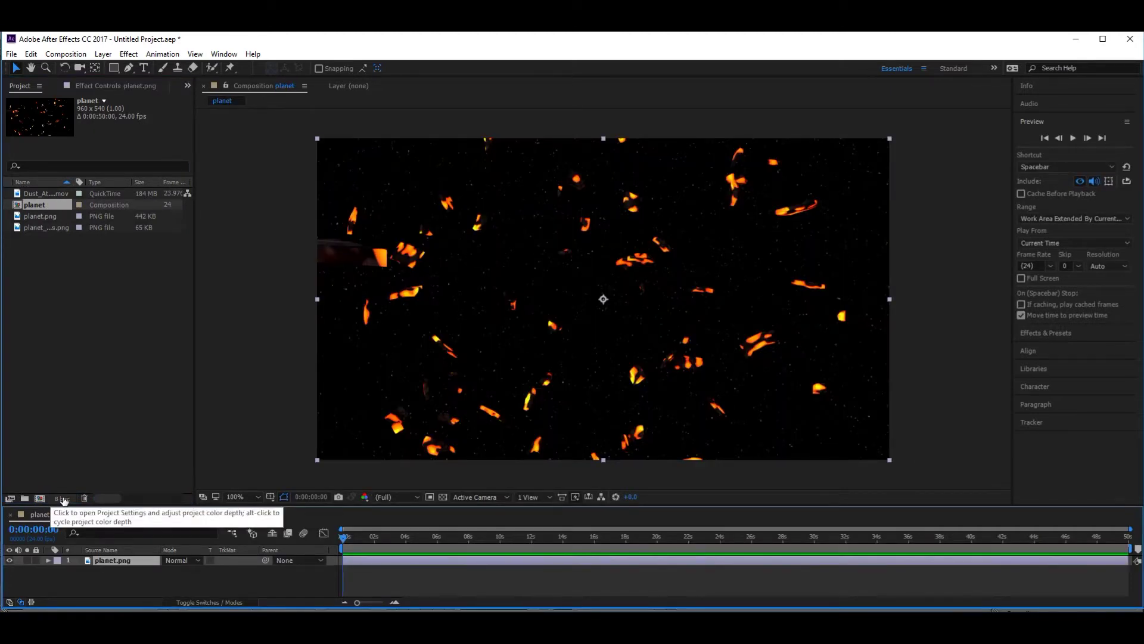
# Set the project colour depth to 16 bits per channel
pyautogui.click(62, 498)
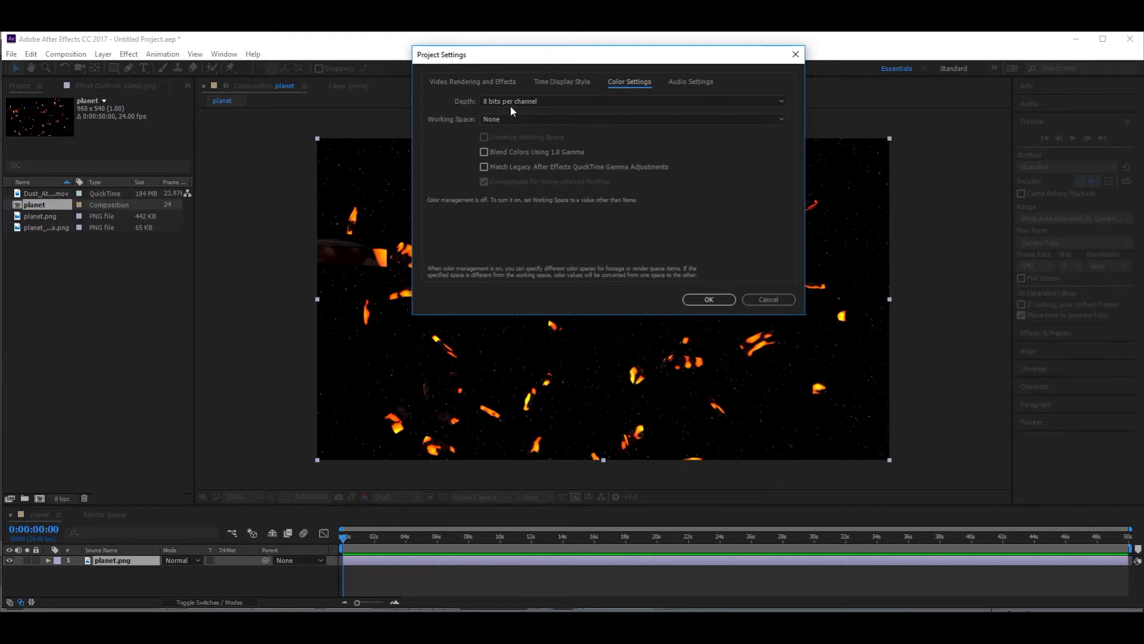
pyautogui.click(512, 103)
pyautogui.click(519, 128)
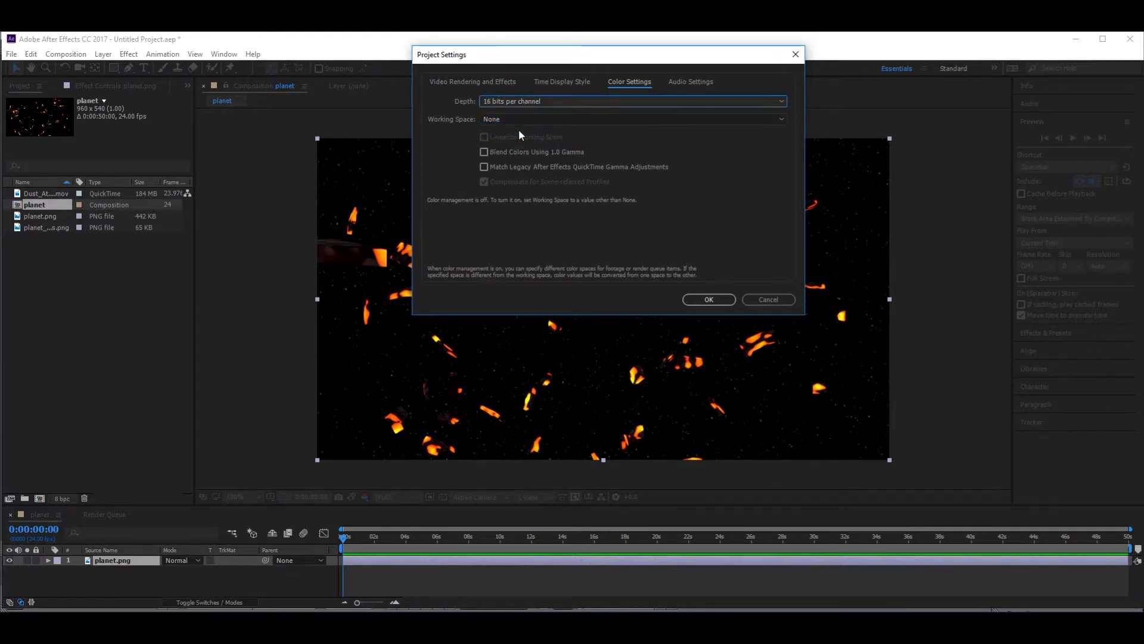
pyautogui.click(727, 301)
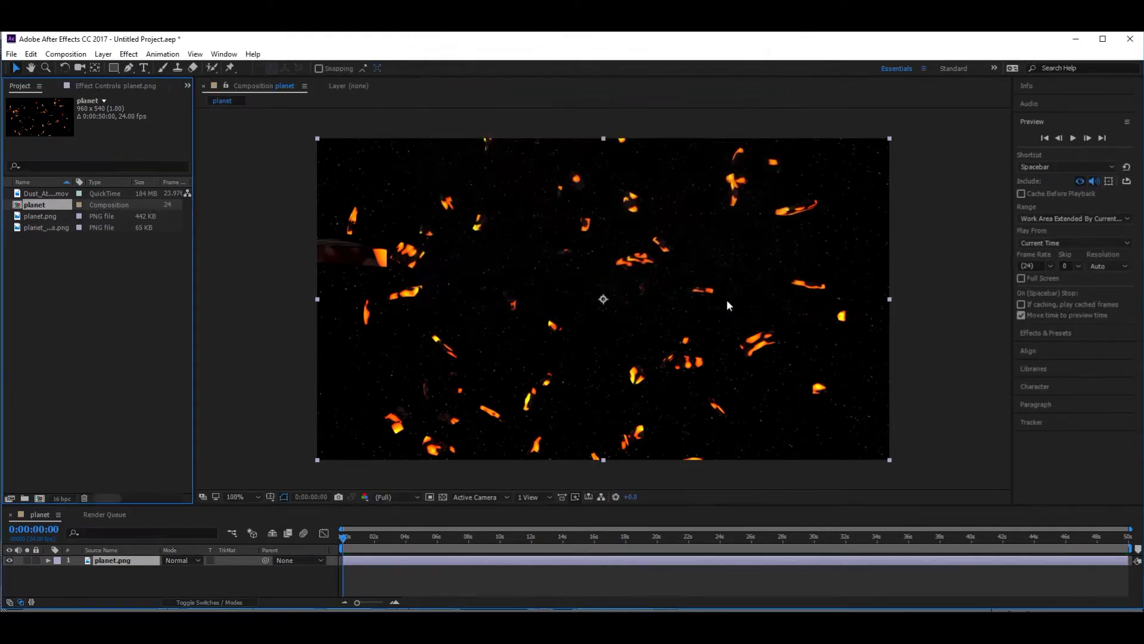
# Stack planet_zpass.png and Dust_AtCam_01.mov above planet.png in the planet composition
pyautogui.click(28, 228)
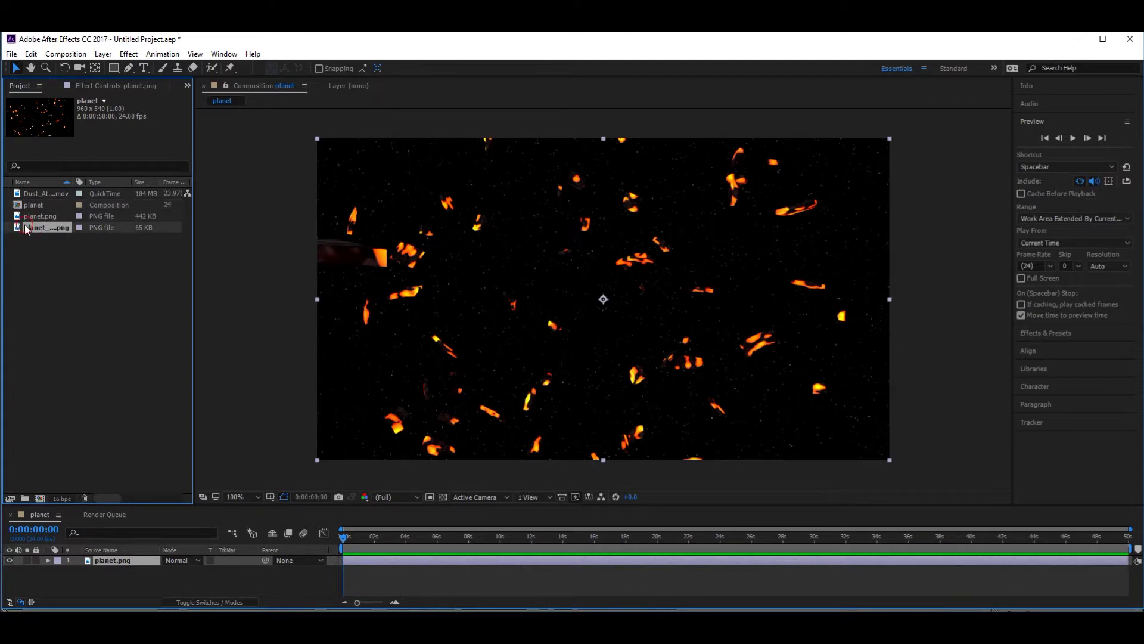
pyautogui.moveTo(17, 230); pyautogui.dragTo(103, 567)
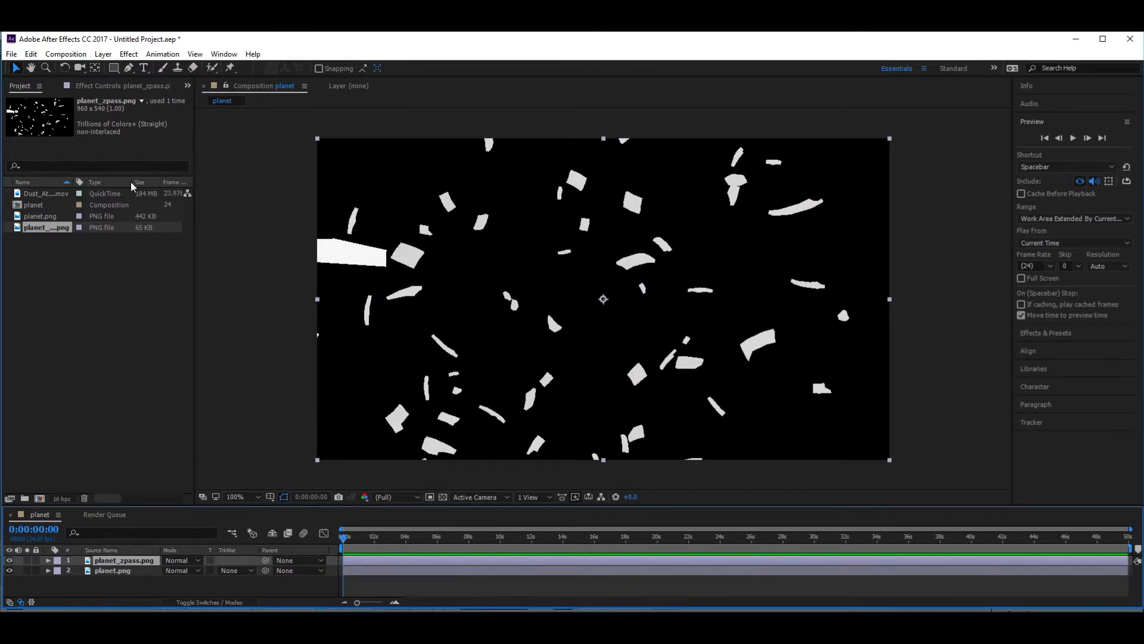
pyautogui.click(21, 194)
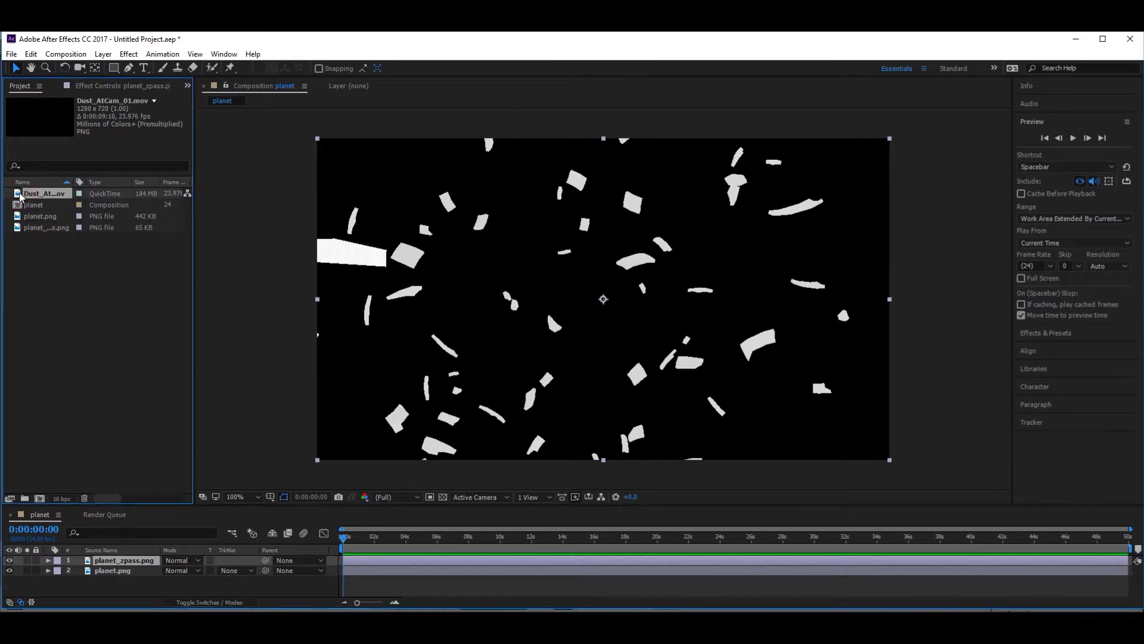
pyautogui.moveTo(21, 195); pyautogui.dragTo(119, 570)
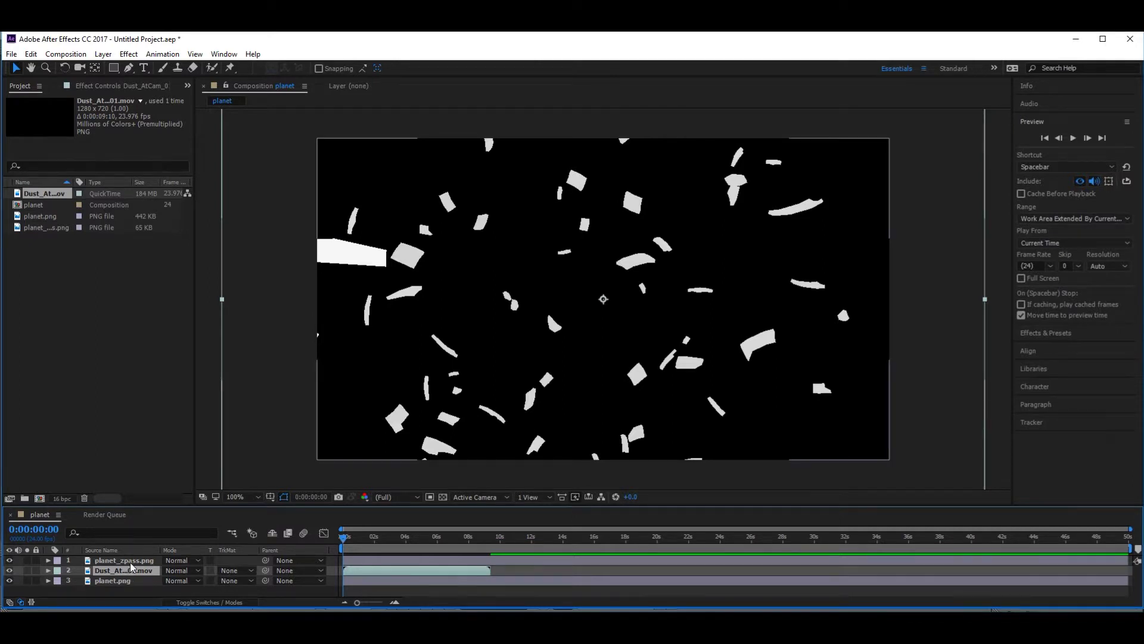
pyautogui.click(131, 561)
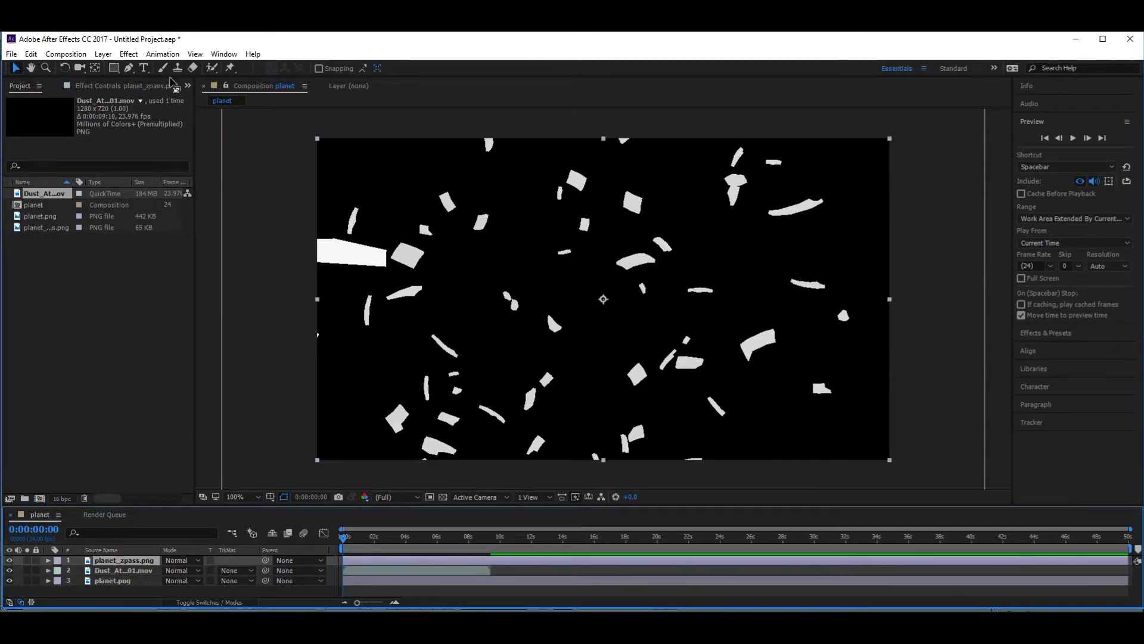
# Add an Exposure effect to the Z-pass layer and adjust its exposure and gamma correction
pyautogui.click(132, 55)
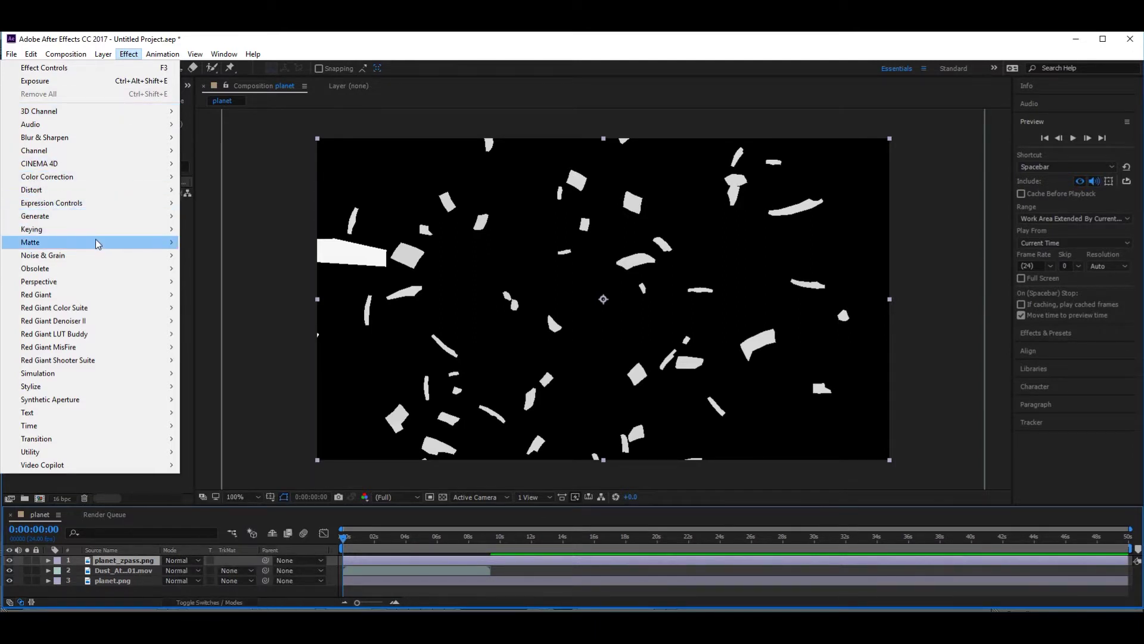
pyautogui.moveTo(94, 178)
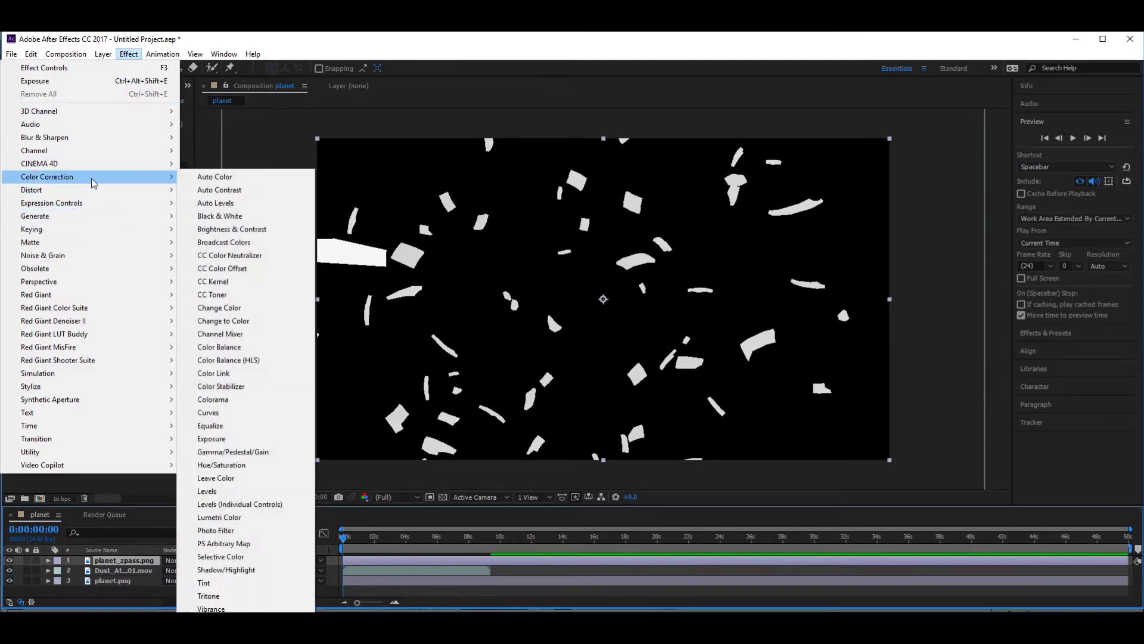
pyautogui.click(215, 439)
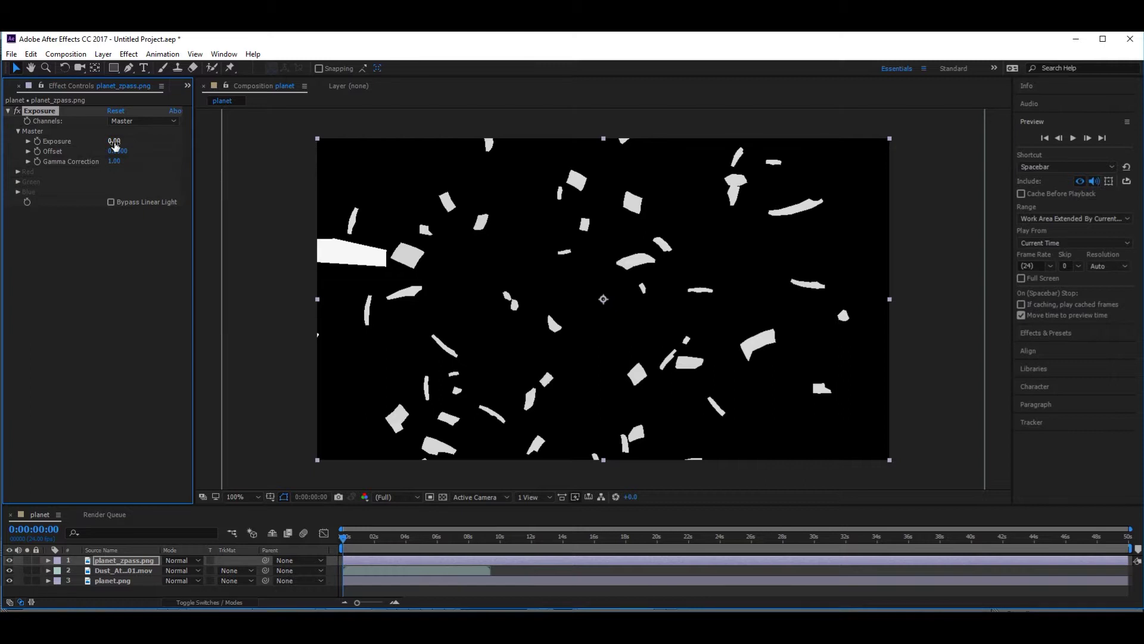
pyautogui.moveTo(115, 144); pyautogui.dragTo(108, 140)
pyautogui.click(112, 142)
pyautogui.write('0')
pyautogui.press('Return')
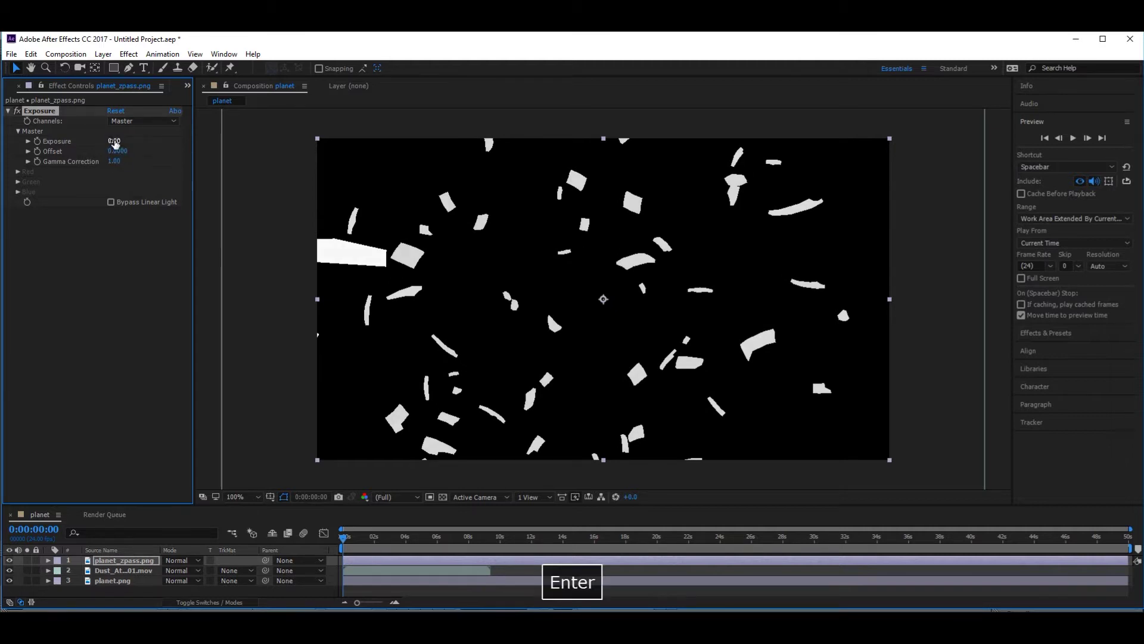
pyautogui.moveTo(113, 161); pyautogui.dragTo(37, 164)
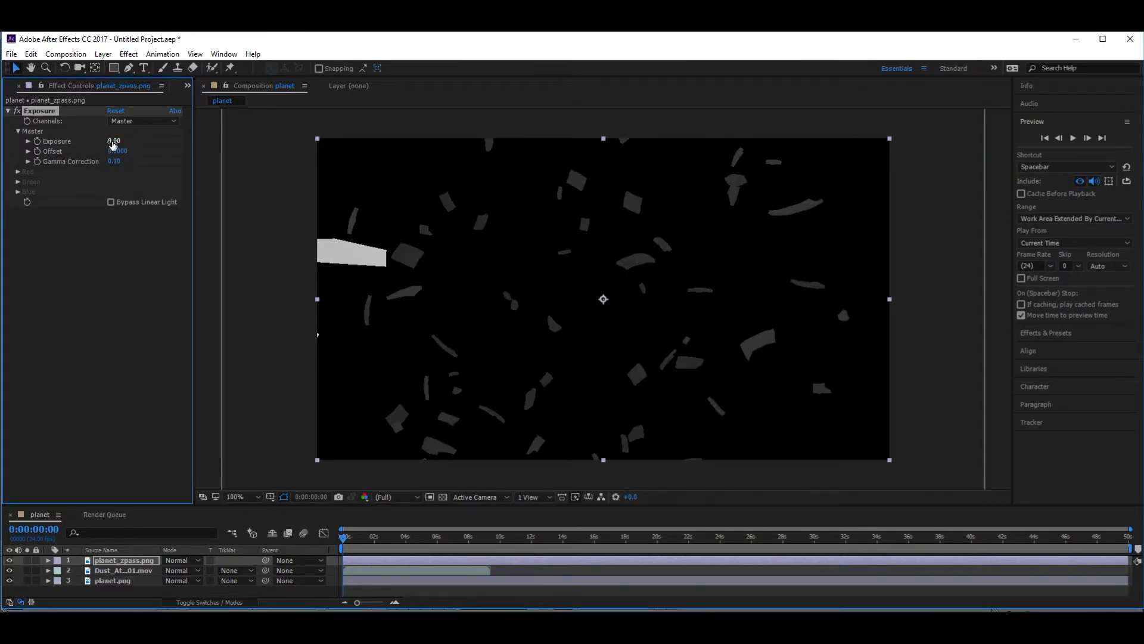
pyautogui.moveTo(113, 143)
pyautogui.mouseDown()
pyautogui.moveTo(141, 140)
pyautogui.moveTo(105, 139)
pyautogui.mouseUp()
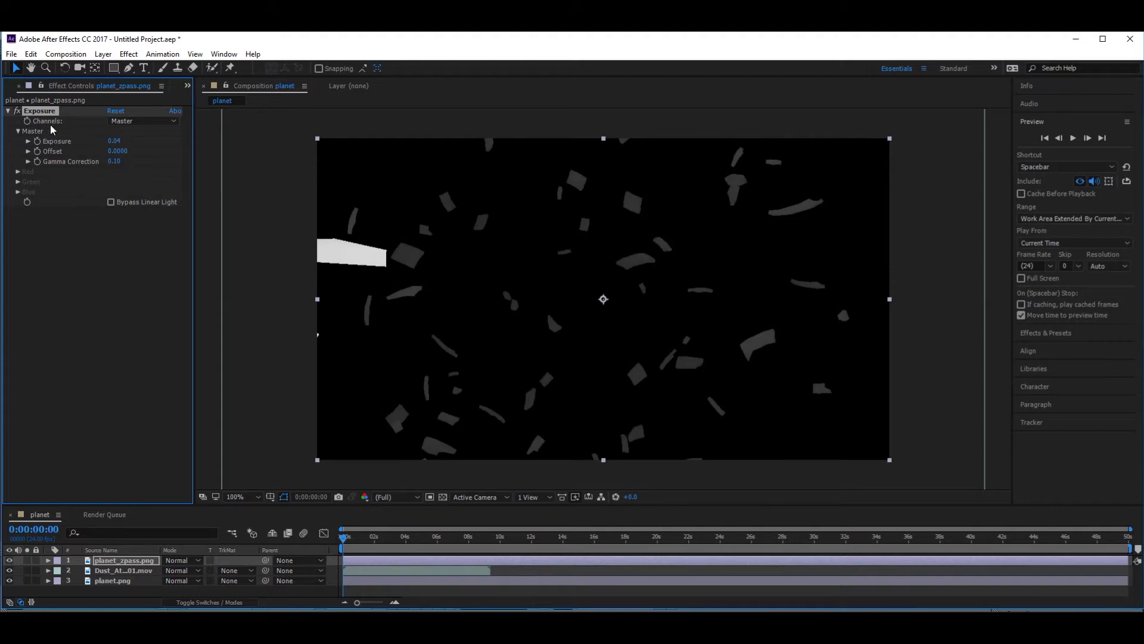
# Duplicate the Exposure effect, set the copy to 0, and raise the first to 0.49
pyautogui.hotkey('ctrl', 'd')
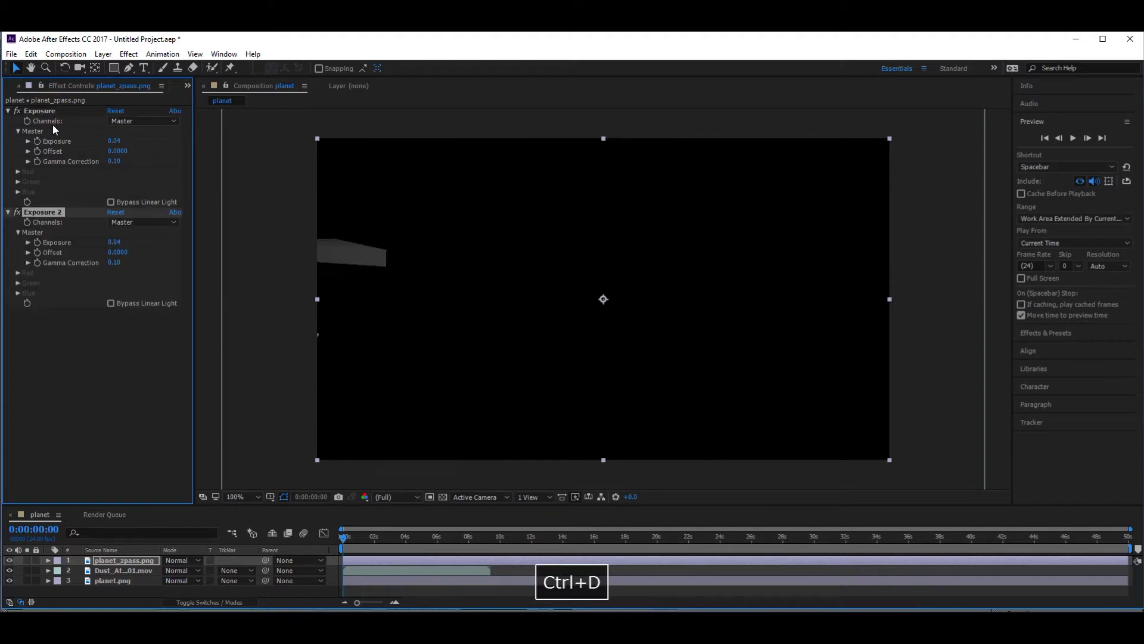
pyautogui.click(115, 241)
pyautogui.write('0')
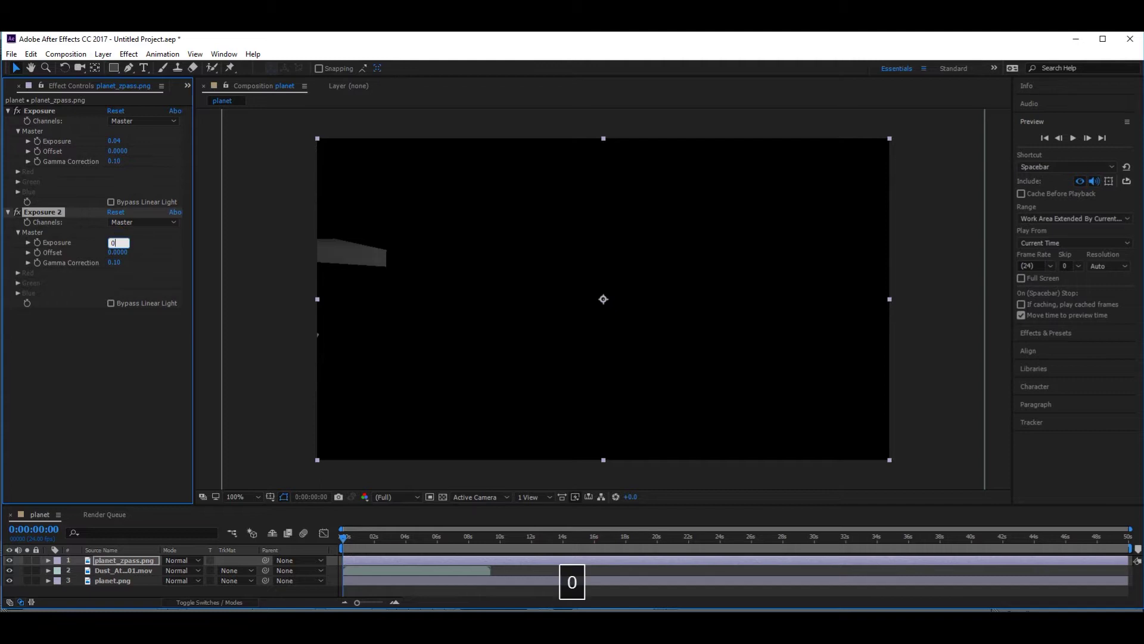
pyautogui.press('Return')
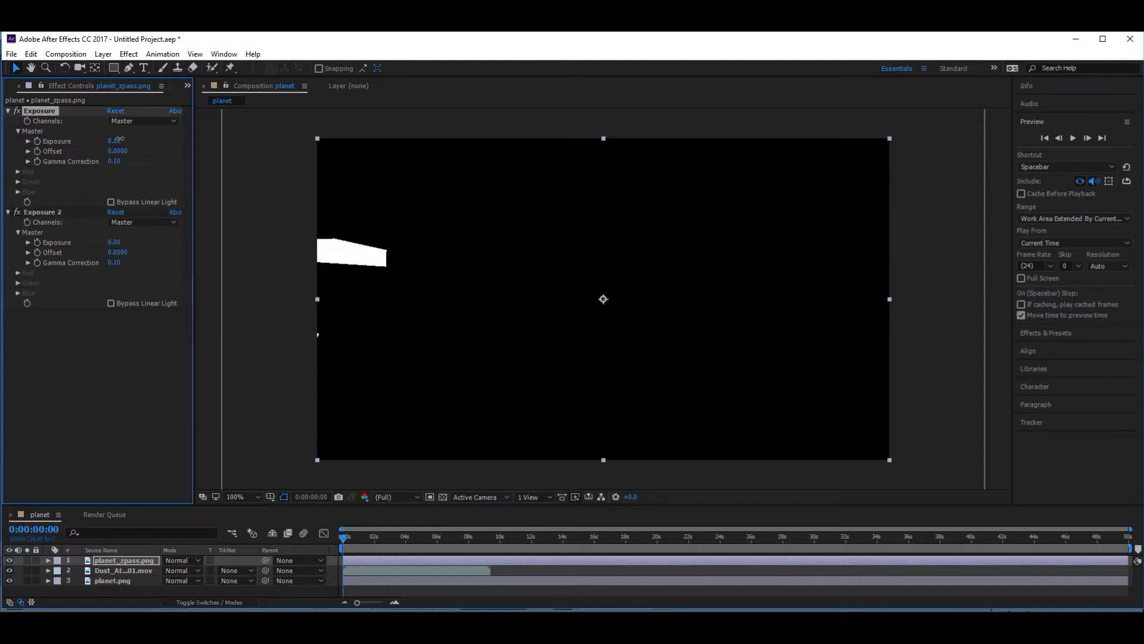
pyautogui.moveTo(119, 139); pyautogui.dragTo(143, 140)
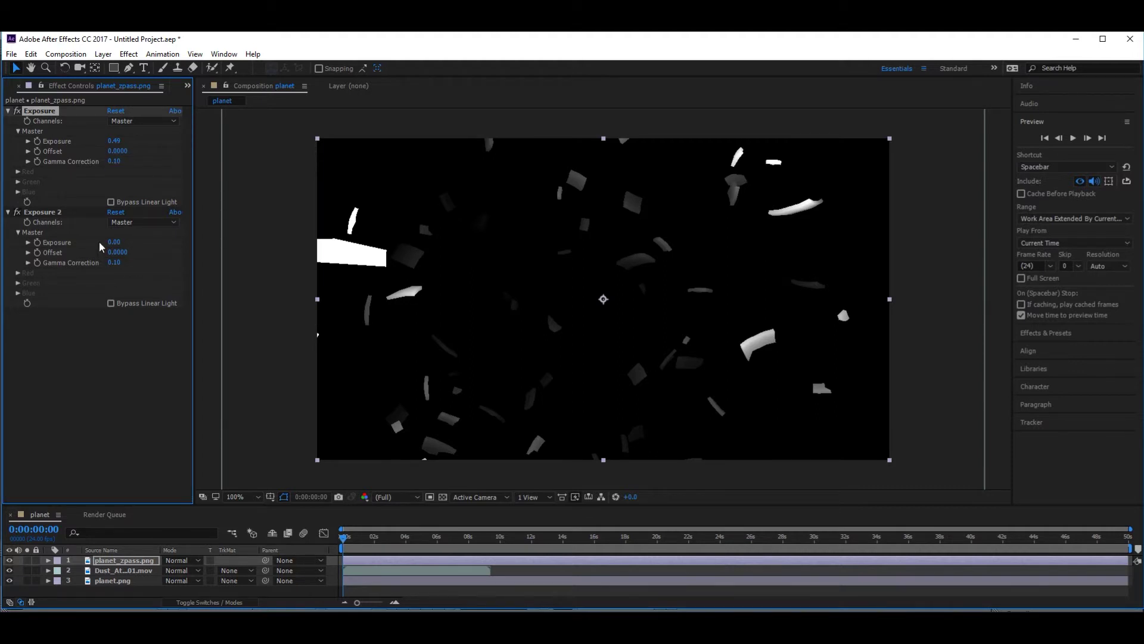
pyautogui.click(9, 88)
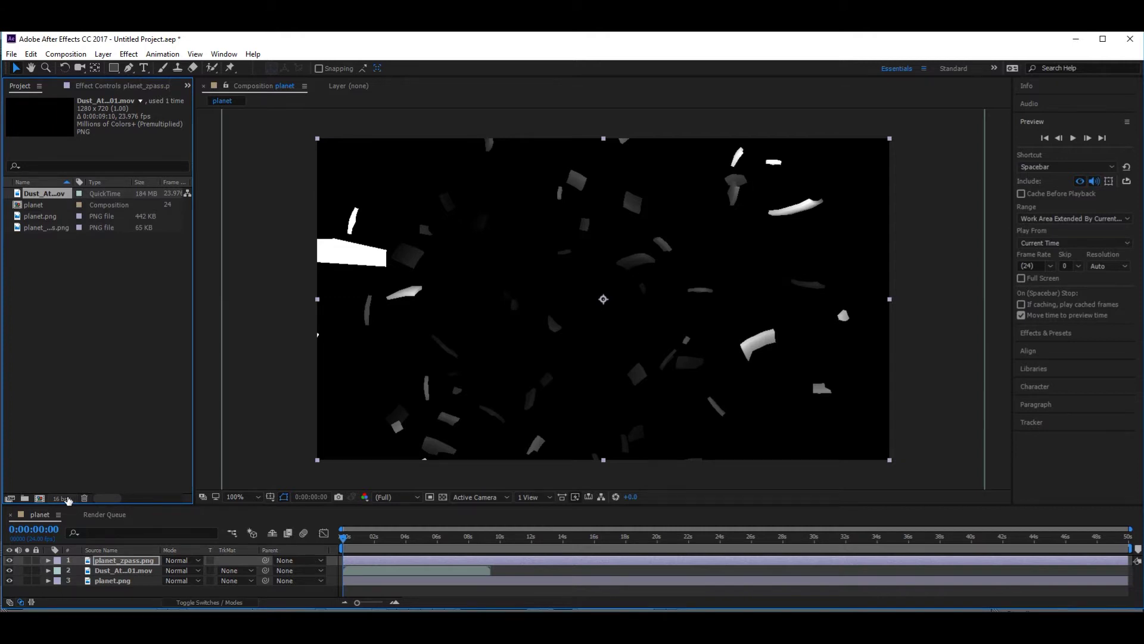
pyautogui.click(66, 498)
pyautogui.click(524, 102)
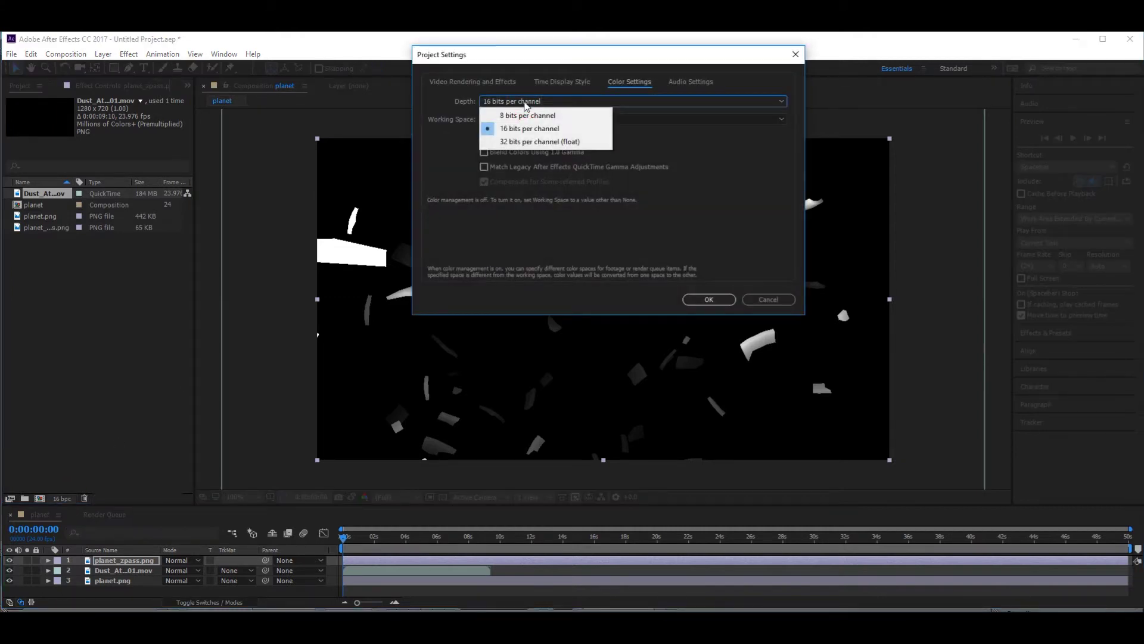
pyautogui.click(520, 114)
pyautogui.click(724, 302)
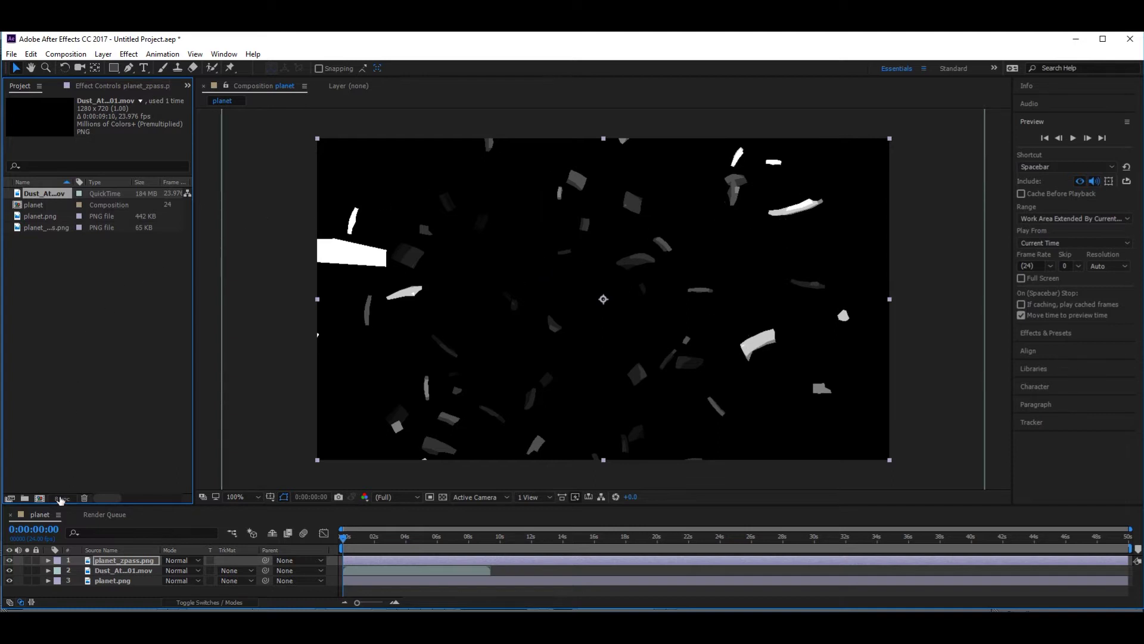
pyautogui.click(62, 499)
pyautogui.click(497, 101)
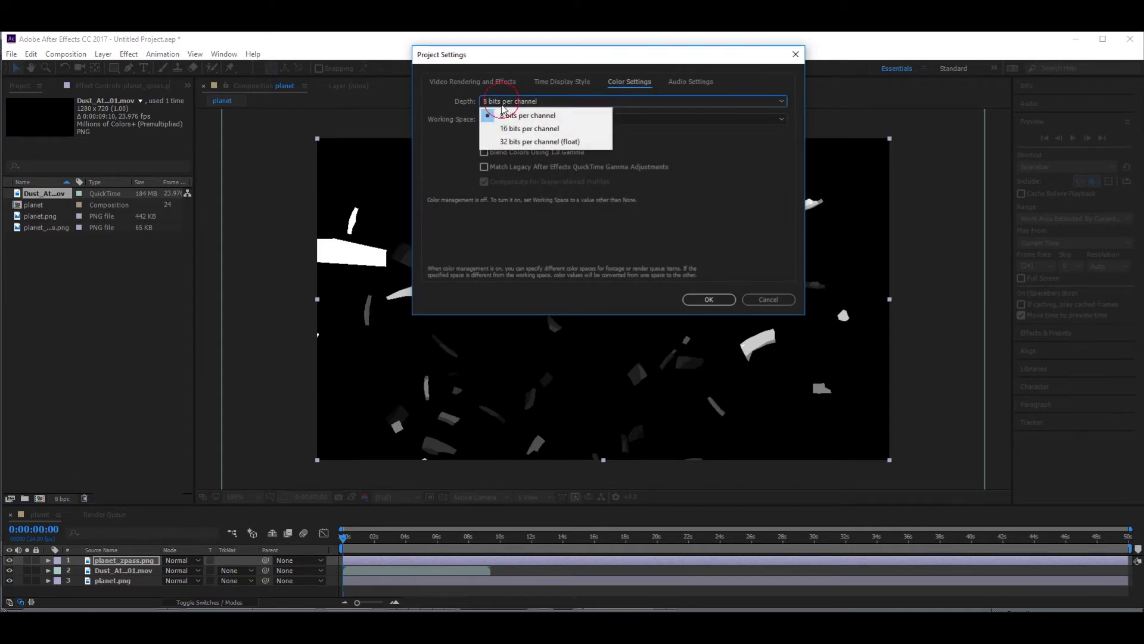
pyautogui.click(506, 126)
pyautogui.click(718, 305)
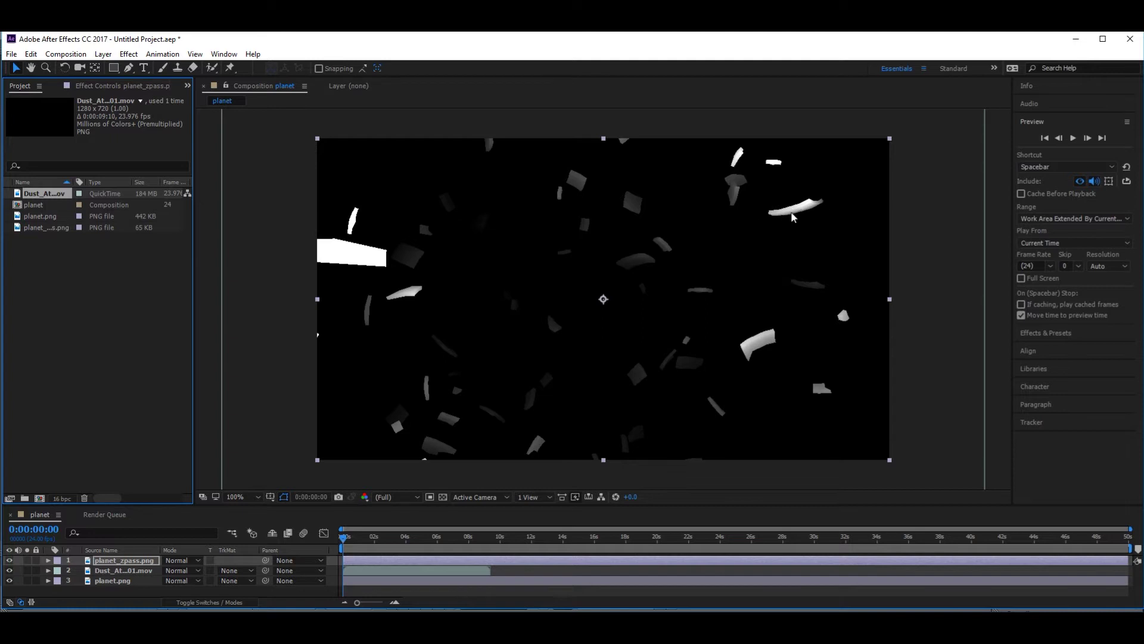
pyautogui.click(126, 570)
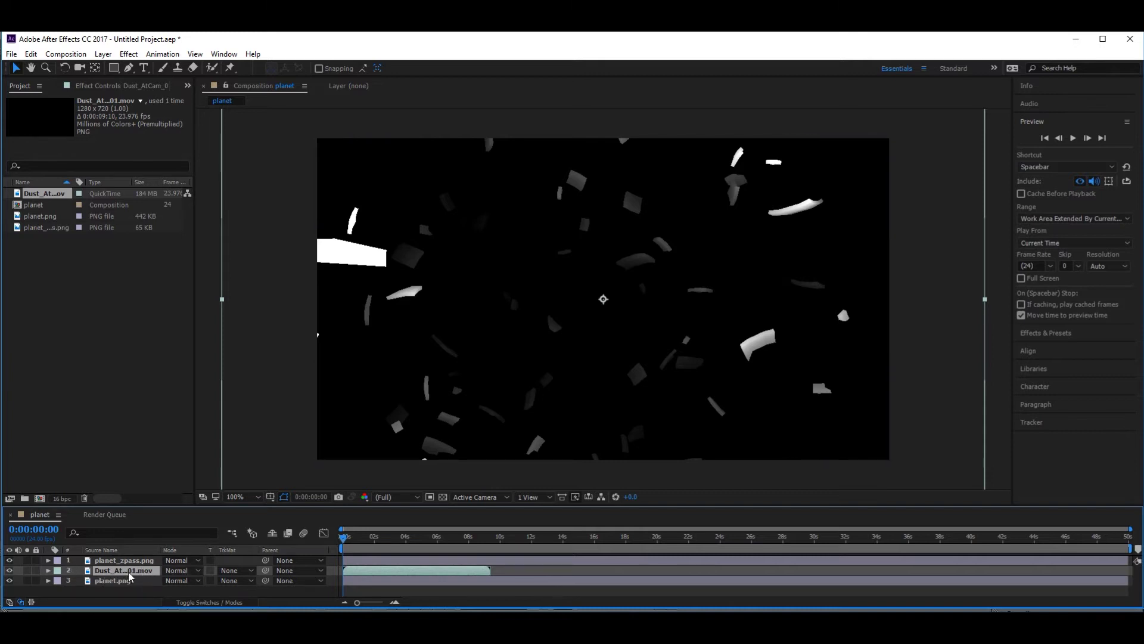
# Set the dust layer's track matte to Luma Inverted, checking it soloed while scrubbing the timeline
pyautogui.click(250, 574)
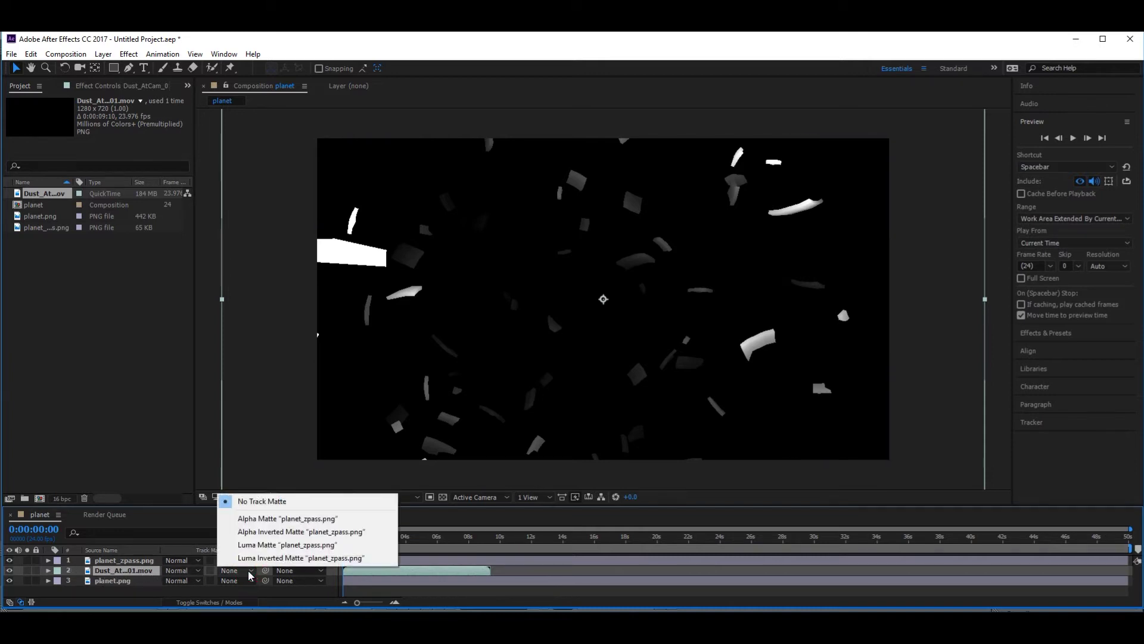
pyautogui.click(259, 556)
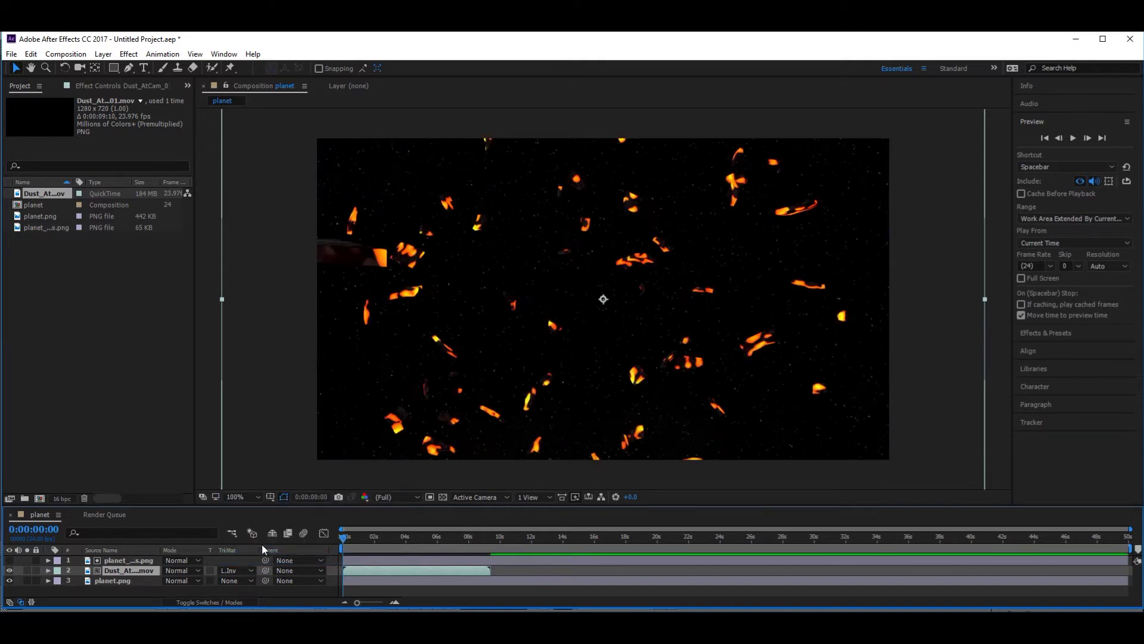
pyautogui.click(27, 570)
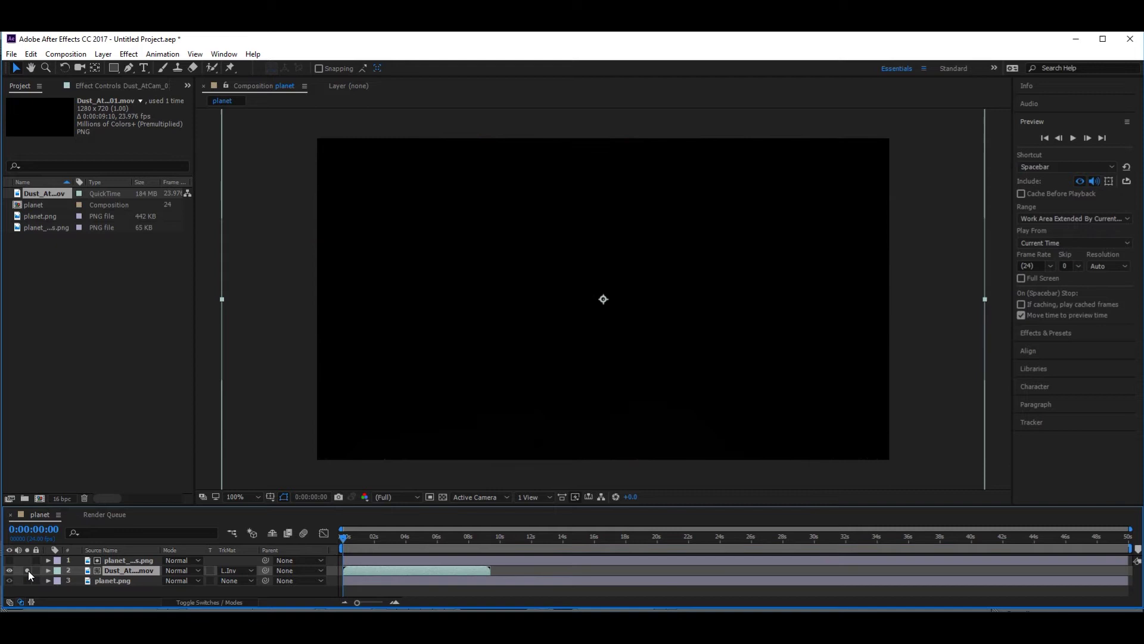
pyautogui.moveTo(344, 542); pyautogui.dragTo(358, 538)
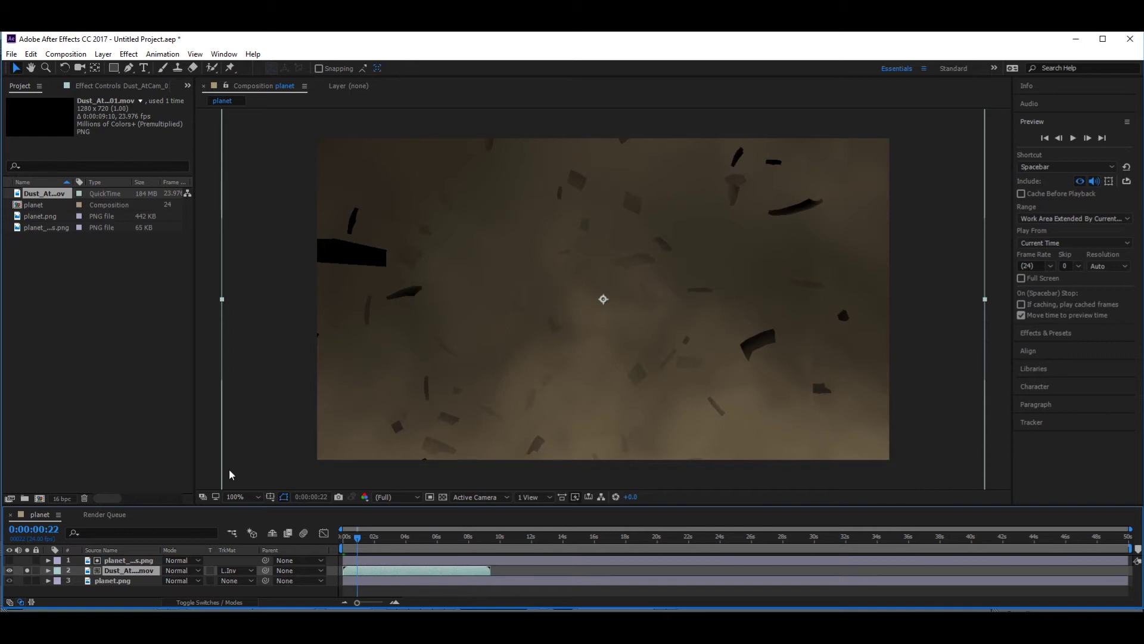
pyautogui.click(26, 571)
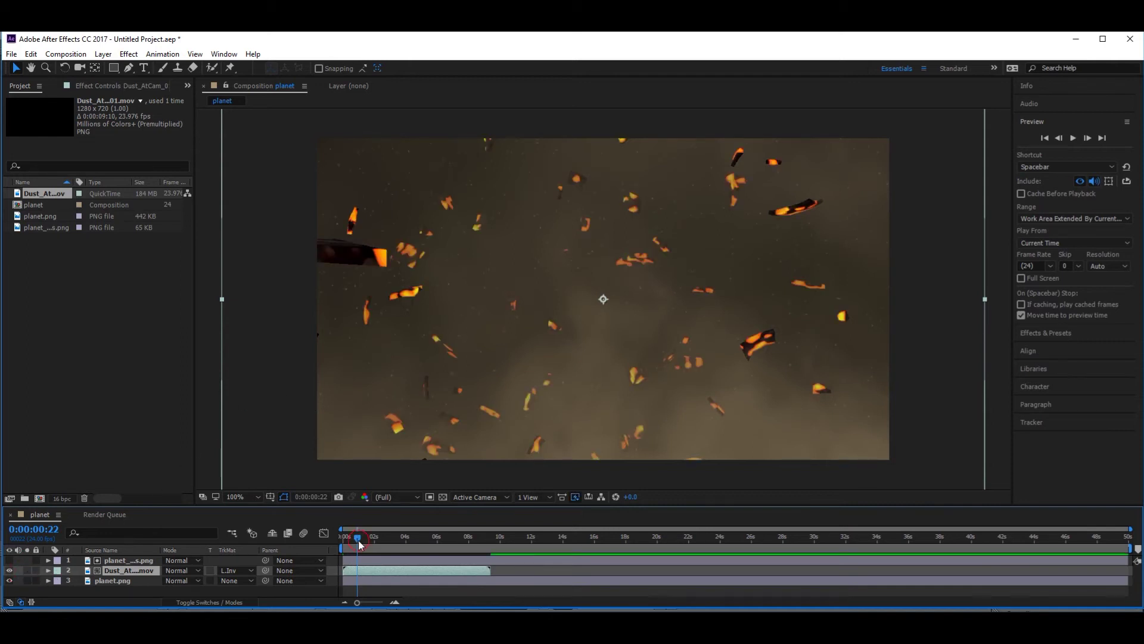
pyautogui.moveTo(359, 540)
pyautogui.mouseDown()
pyautogui.moveTo(369, 540)
pyautogui.moveTo(353, 540)
pyautogui.mouseUp()
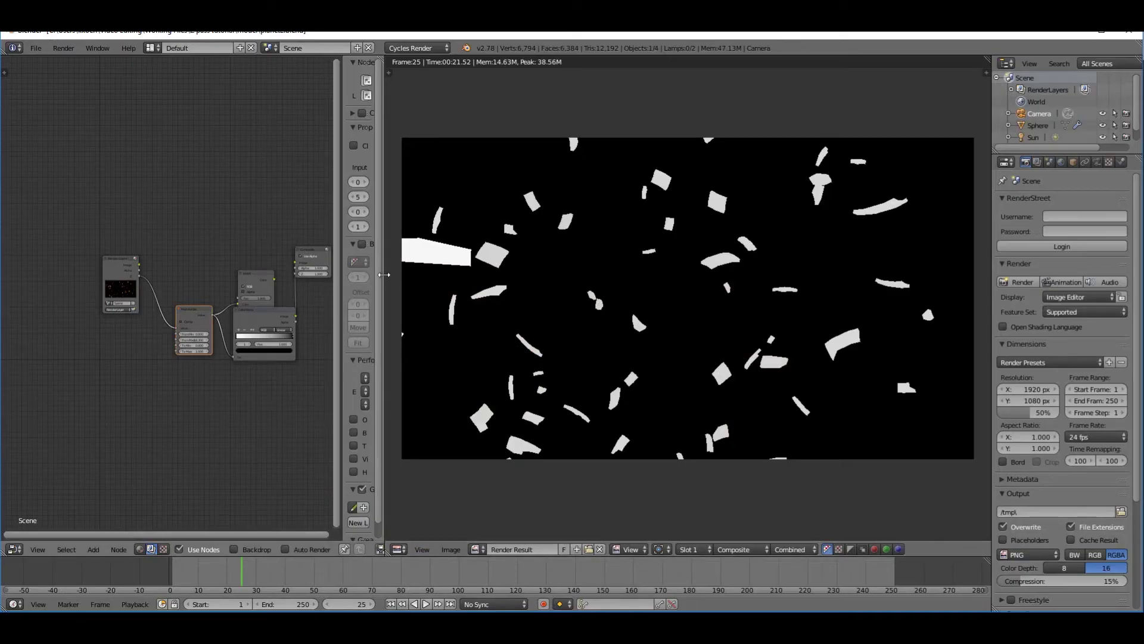
# Move the Composite node and feed it directly from the Render Layers Image output
pyautogui.moveTo(384, 273); pyautogui.dragTo(663, 279)
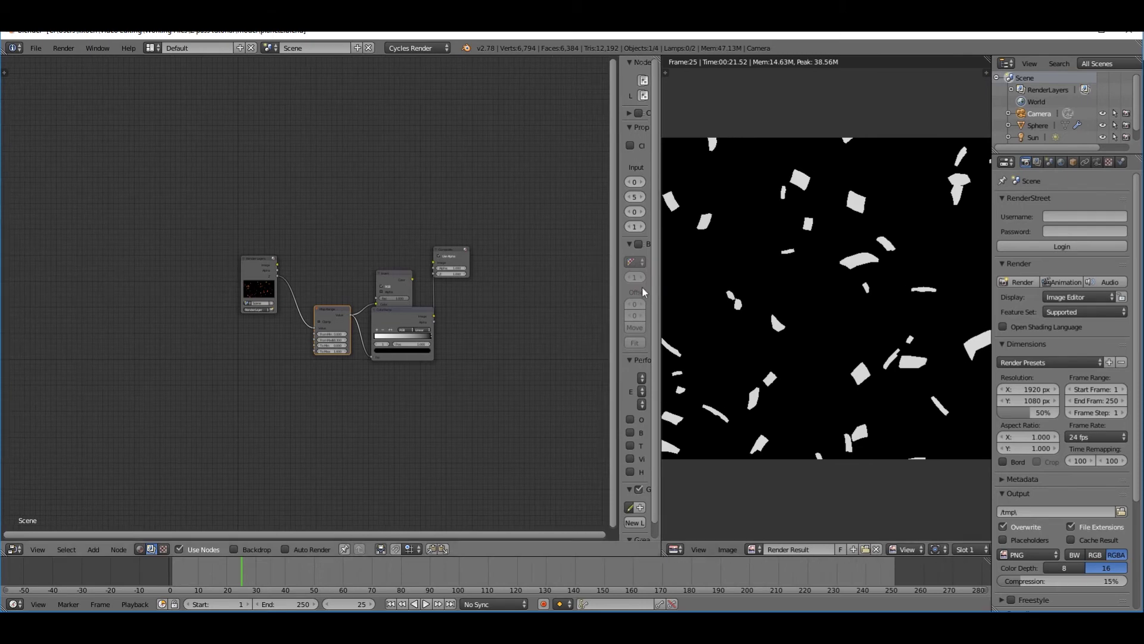
pyautogui.moveTo(455, 254); pyautogui.dragTo(487, 281)
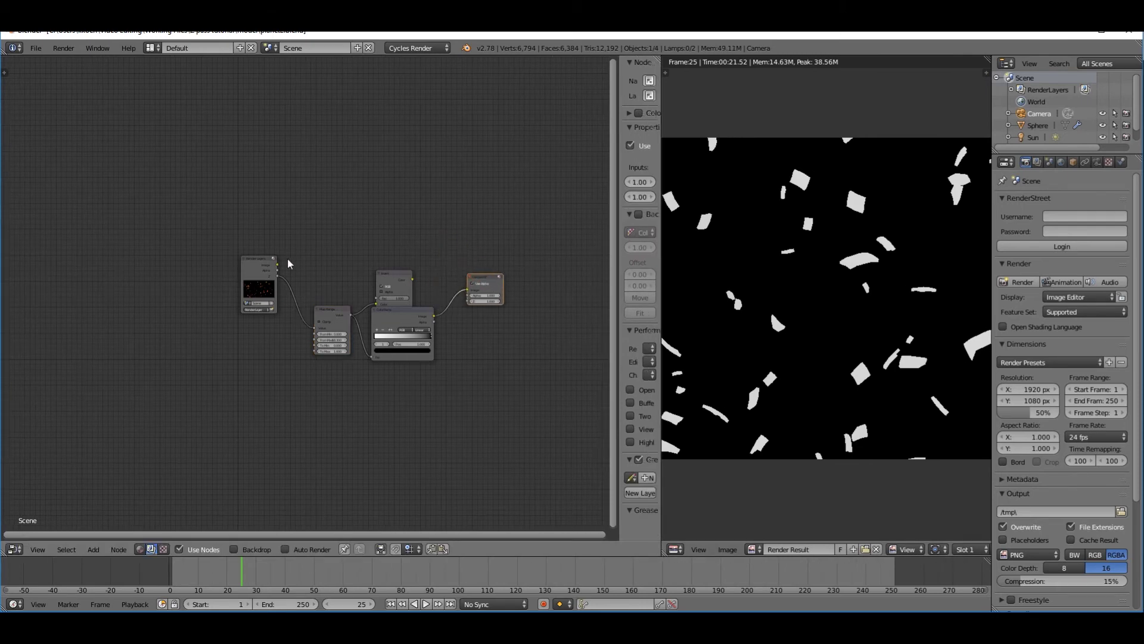
pyautogui.moveTo(278, 264); pyautogui.dragTo(468, 291)
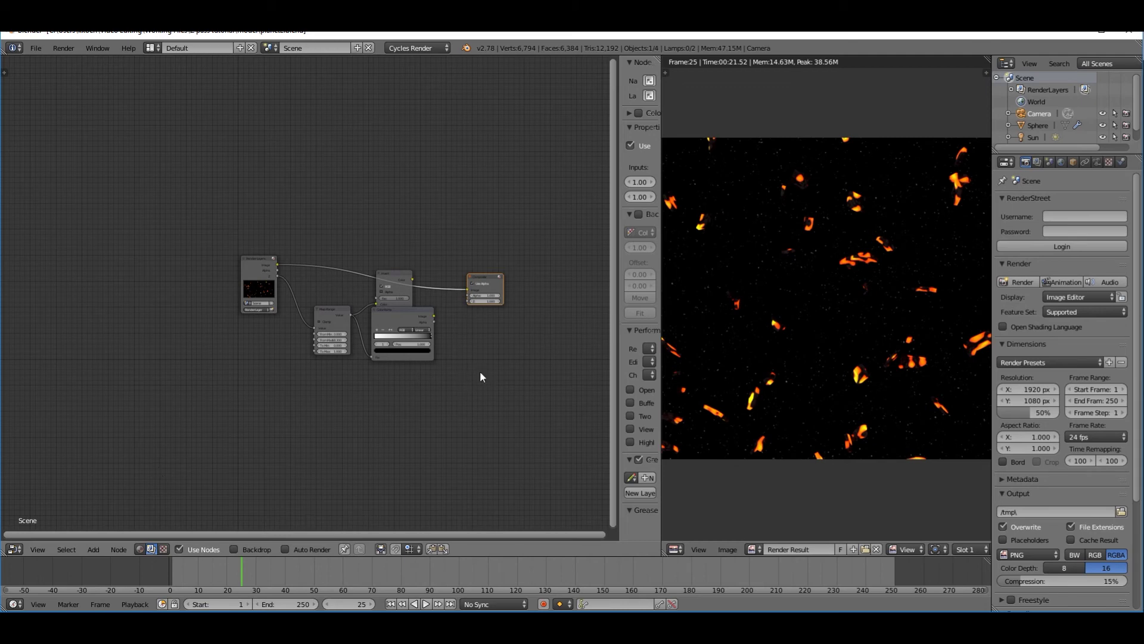
pyautogui.hotkey('shift', 'a')
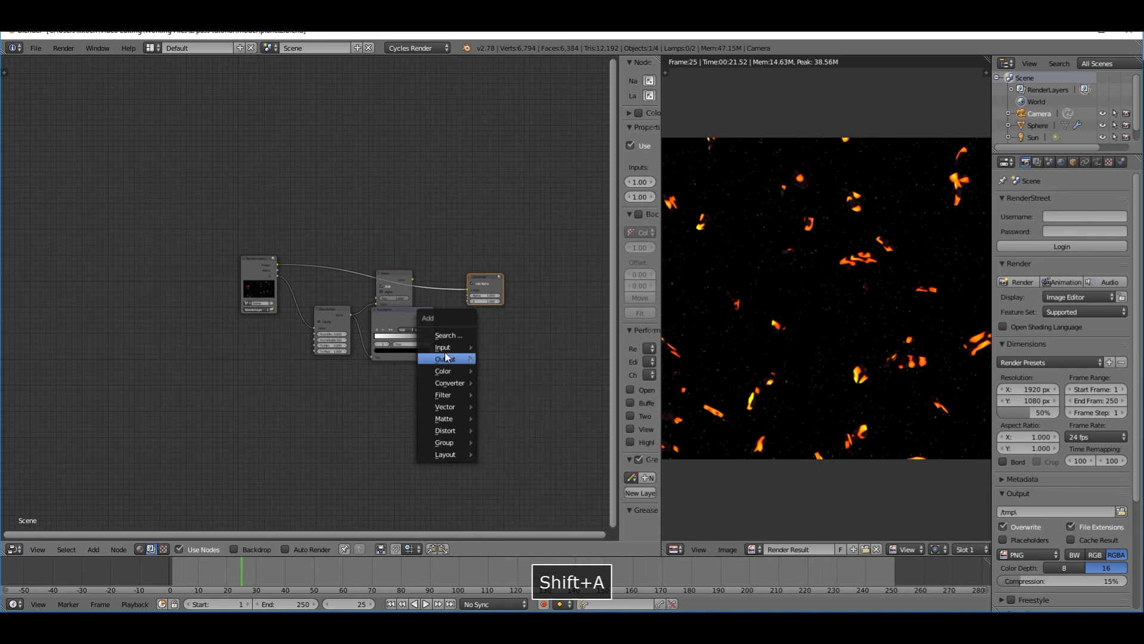
# Add a File Output node below the Composite and link the ColorRamp output into it
pyautogui.moveTo(449, 360)
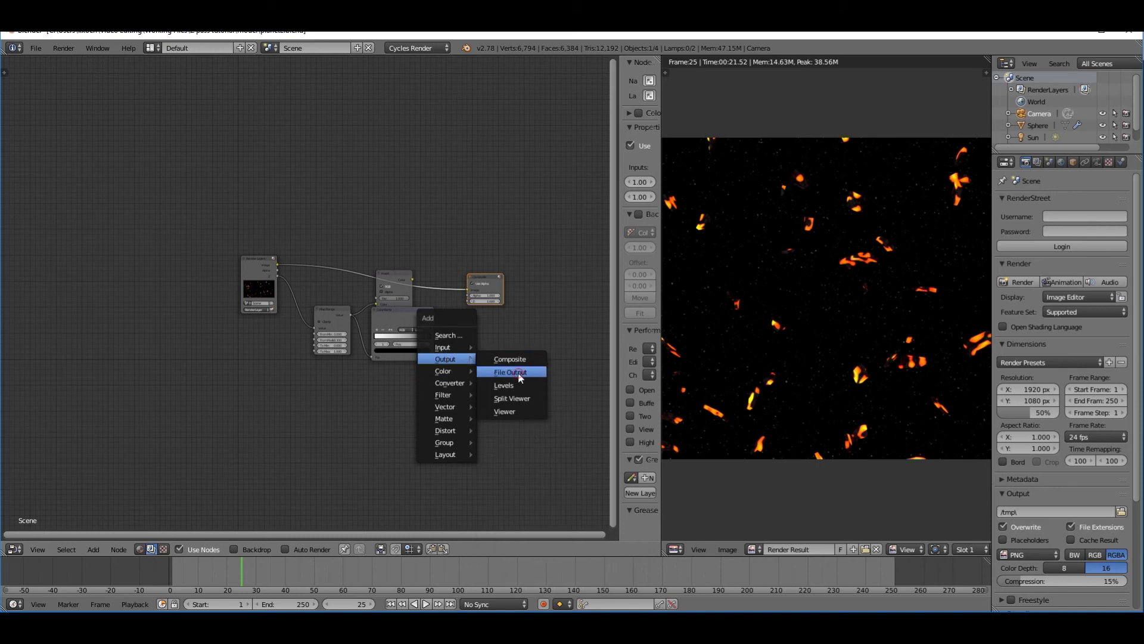
pyautogui.click(517, 372)
pyautogui.click(472, 327)
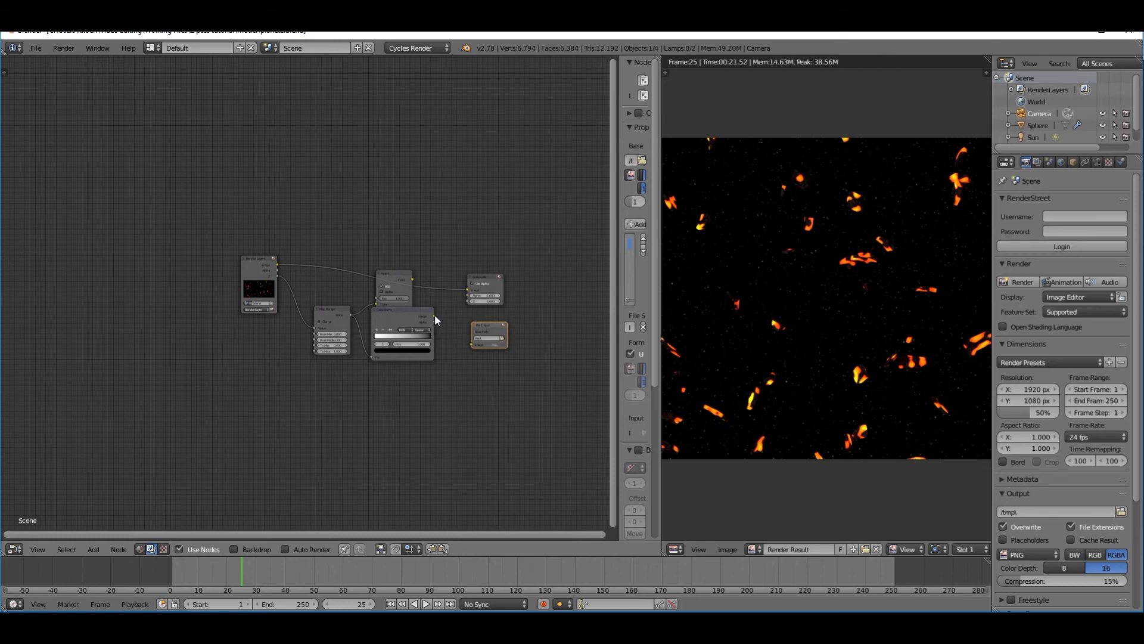
pyautogui.moveTo(435, 316); pyautogui.dragTo(474, 344)
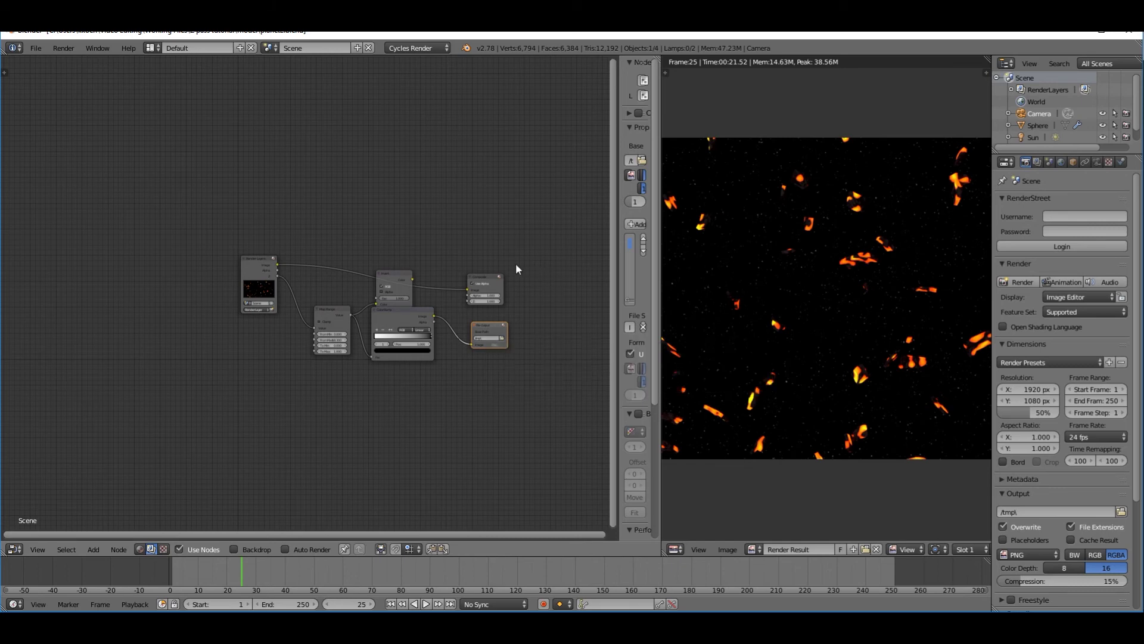
pyautogui.click(479, 282)
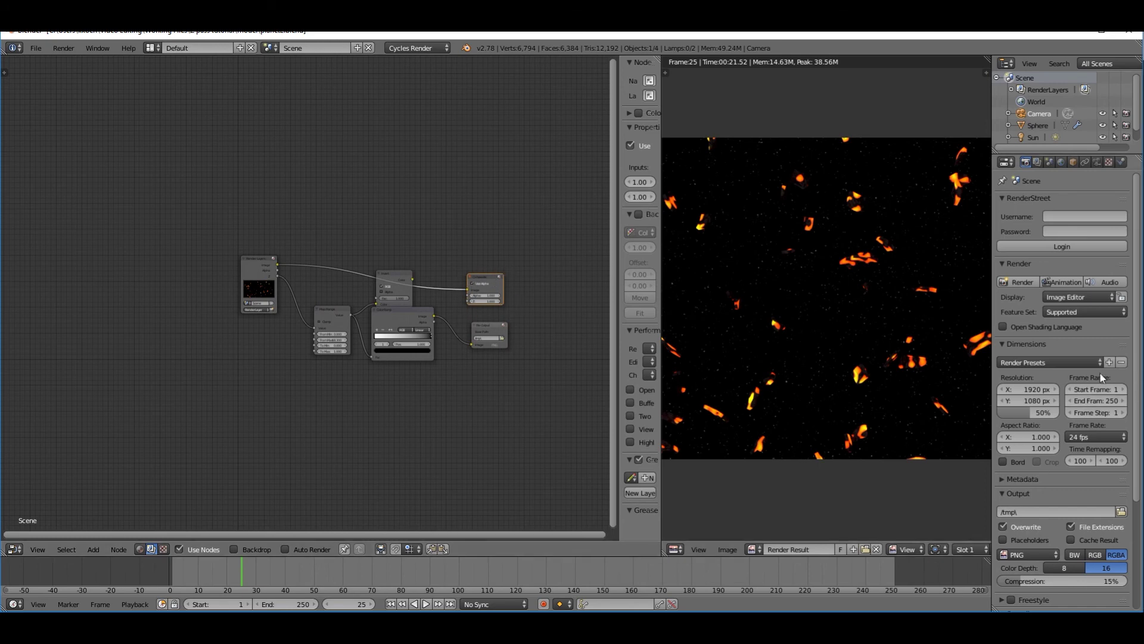
pyautogui.scroll(-5, 1099, 374)
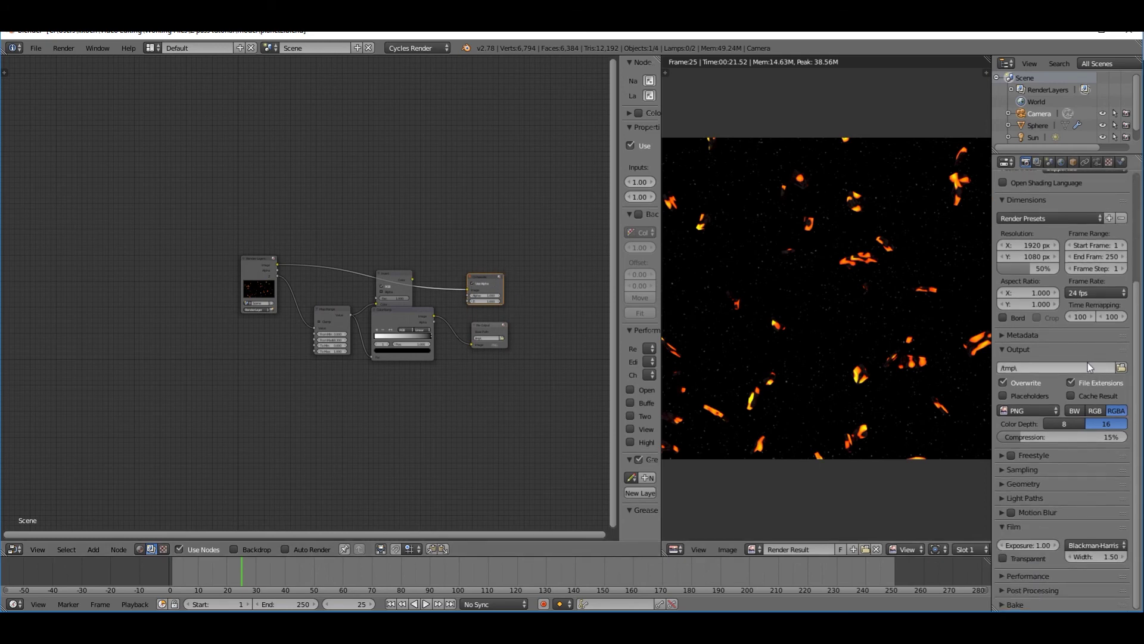